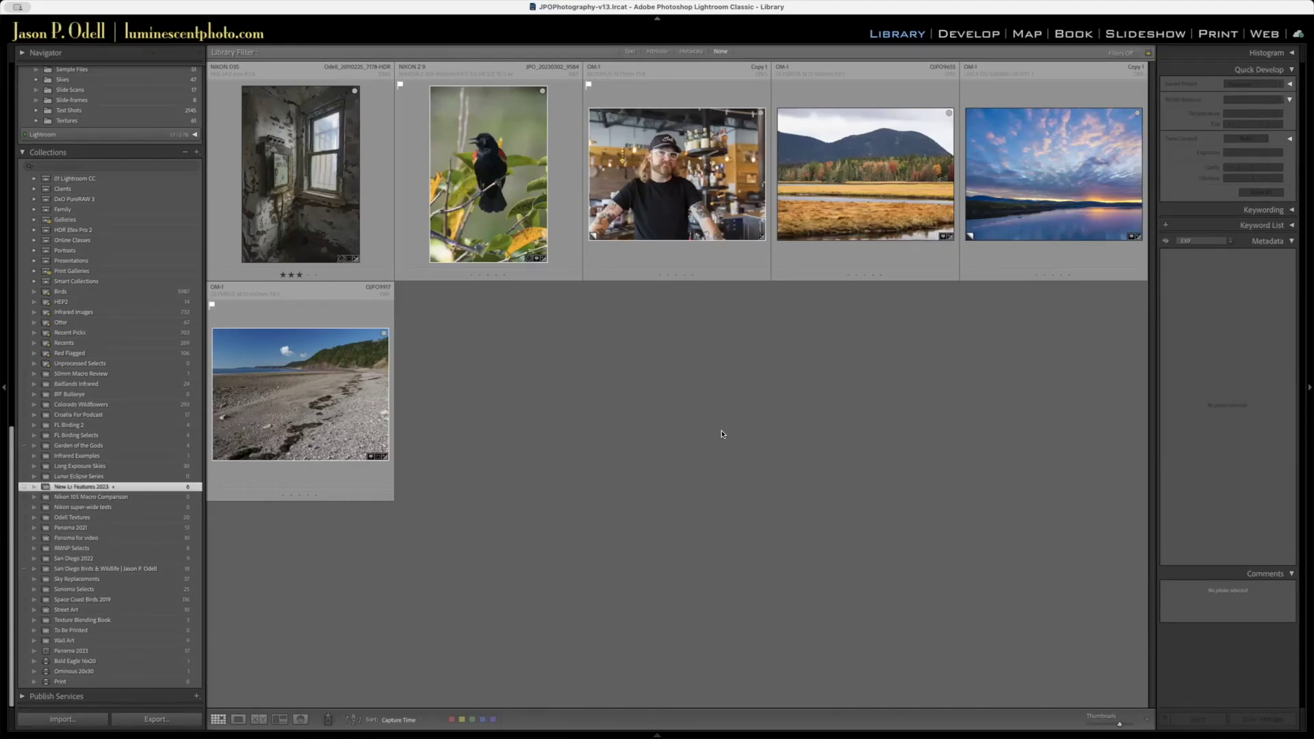
# - Open the autumn marsh landscape in Develop and set Vibrance to about +8 and Saturation to about +31
pyautogui.press('Tab')
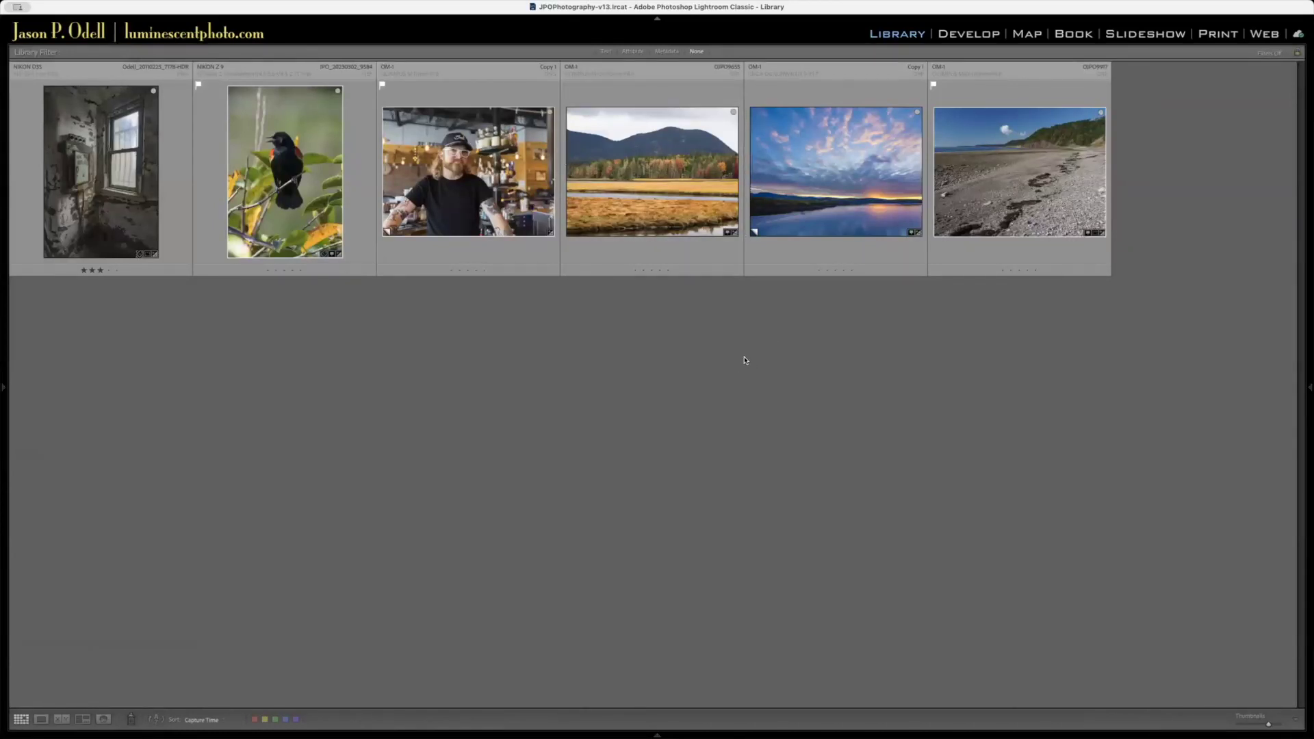
pyautogui.doubleClick(659, 191)
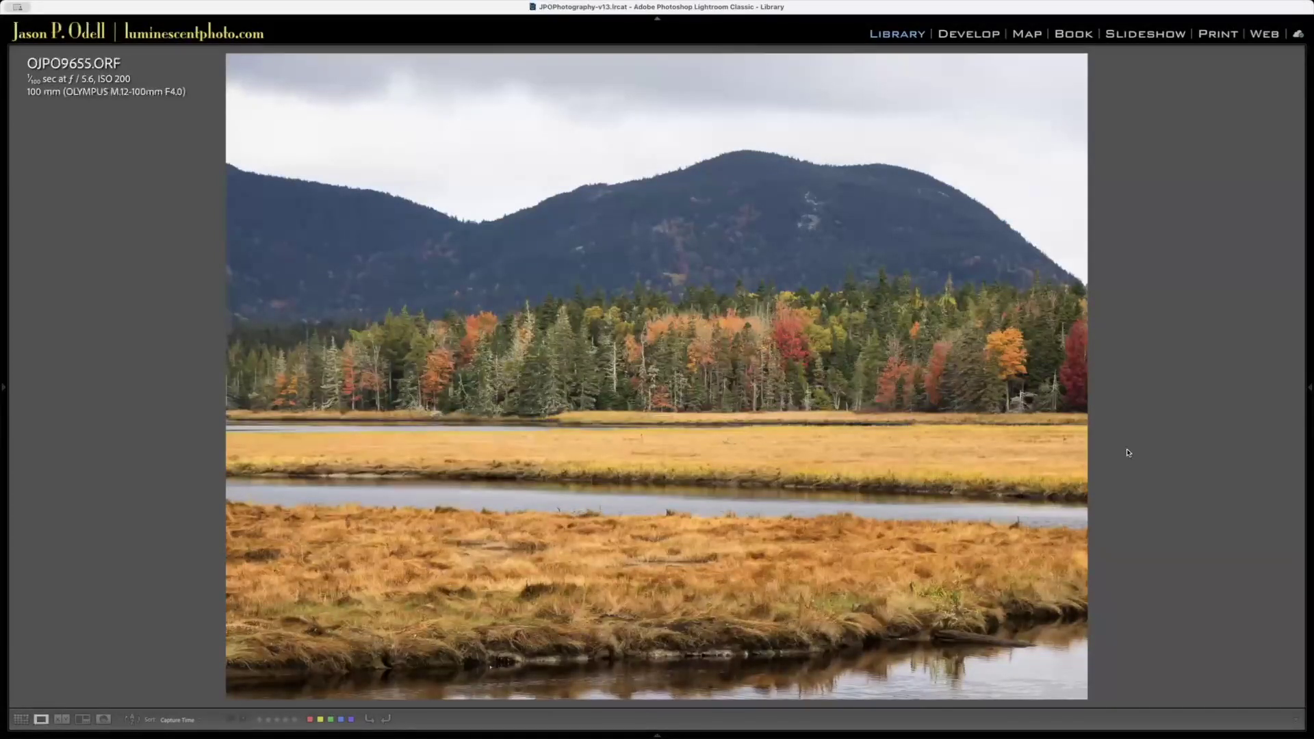
pyautogui.press('d')
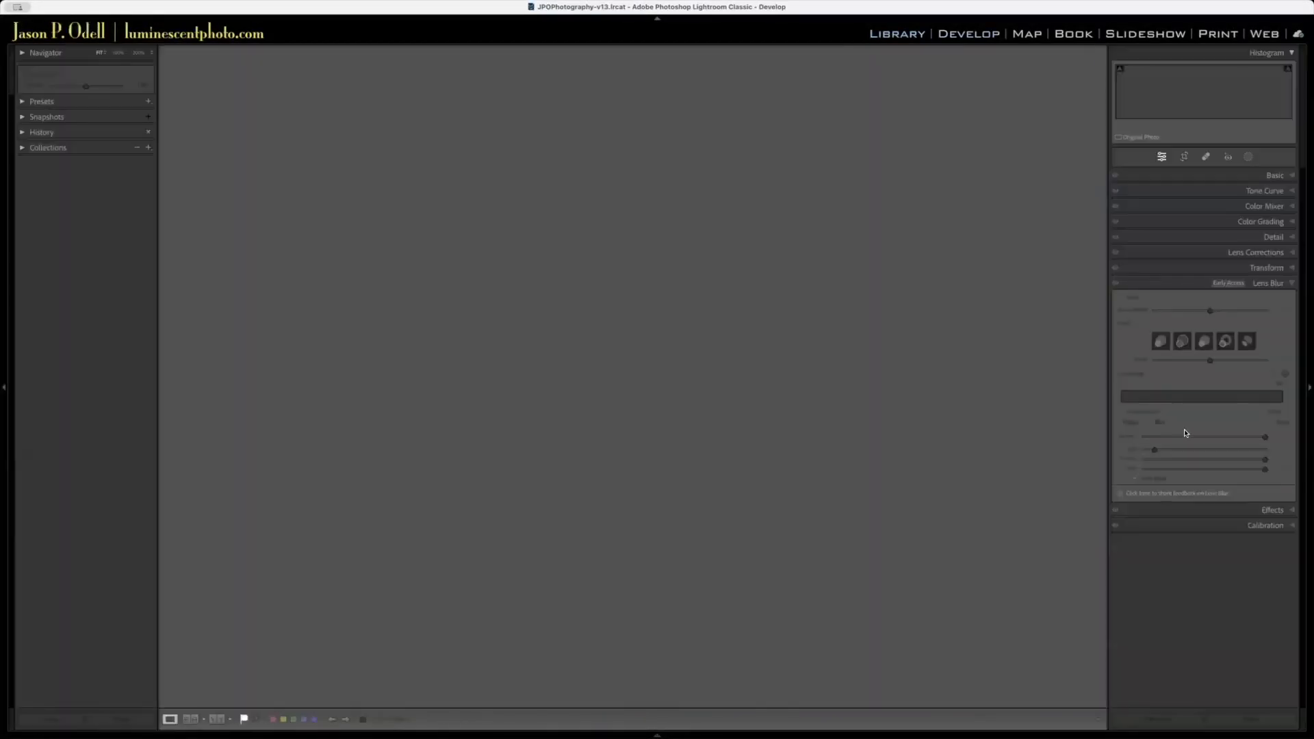
pyautogui.click(1210, 177)
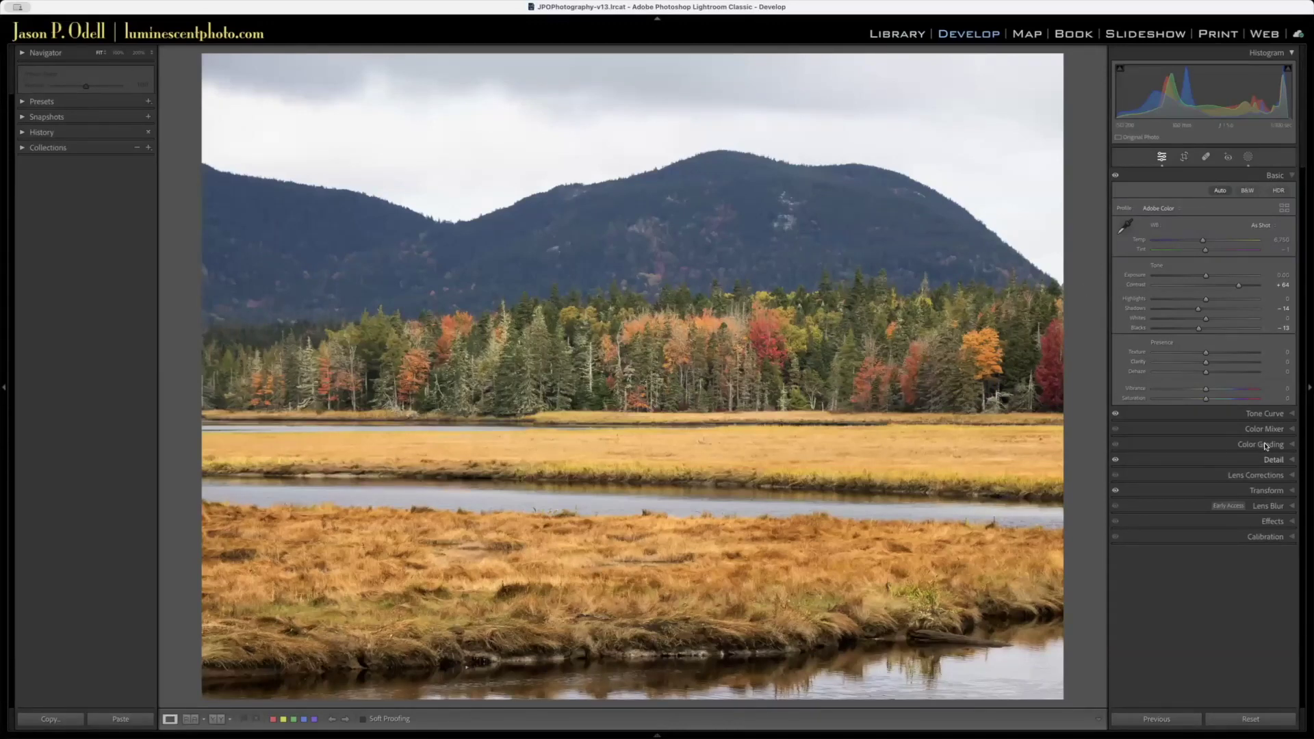
pyautogui.moveTo(1205, 388)
pyautogui.mouseDown()
pyautogui.moveTo(1248, 392)
pyautogui.moveTo(1179, 391)
pyautogui.moveTo(1251, 399)
pyautogui.moveTo(1218, 404)
pyautogui.moveTo(1210, 389)
pyautogui.mouseUp()
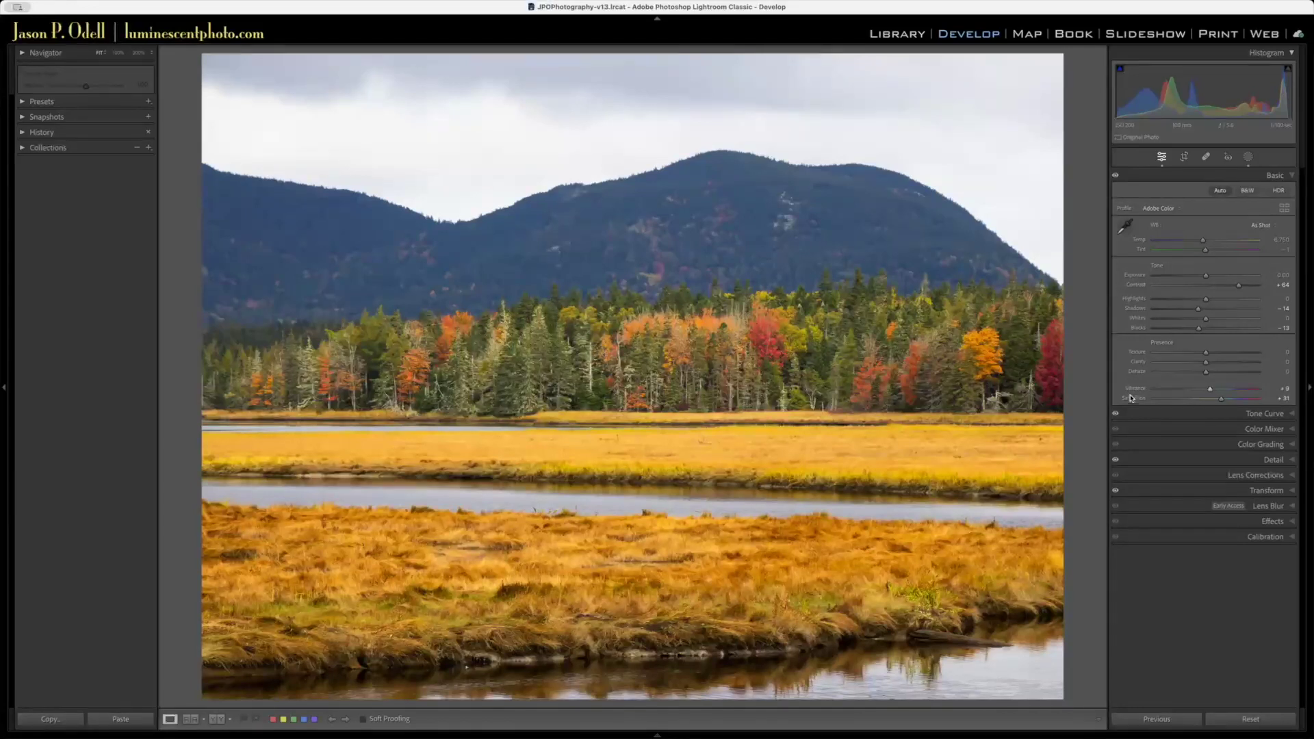
# - Try adjusting only the Orange saturation with the standard Mixer in the Color Mixer
pyautogui.click(1252, 429)
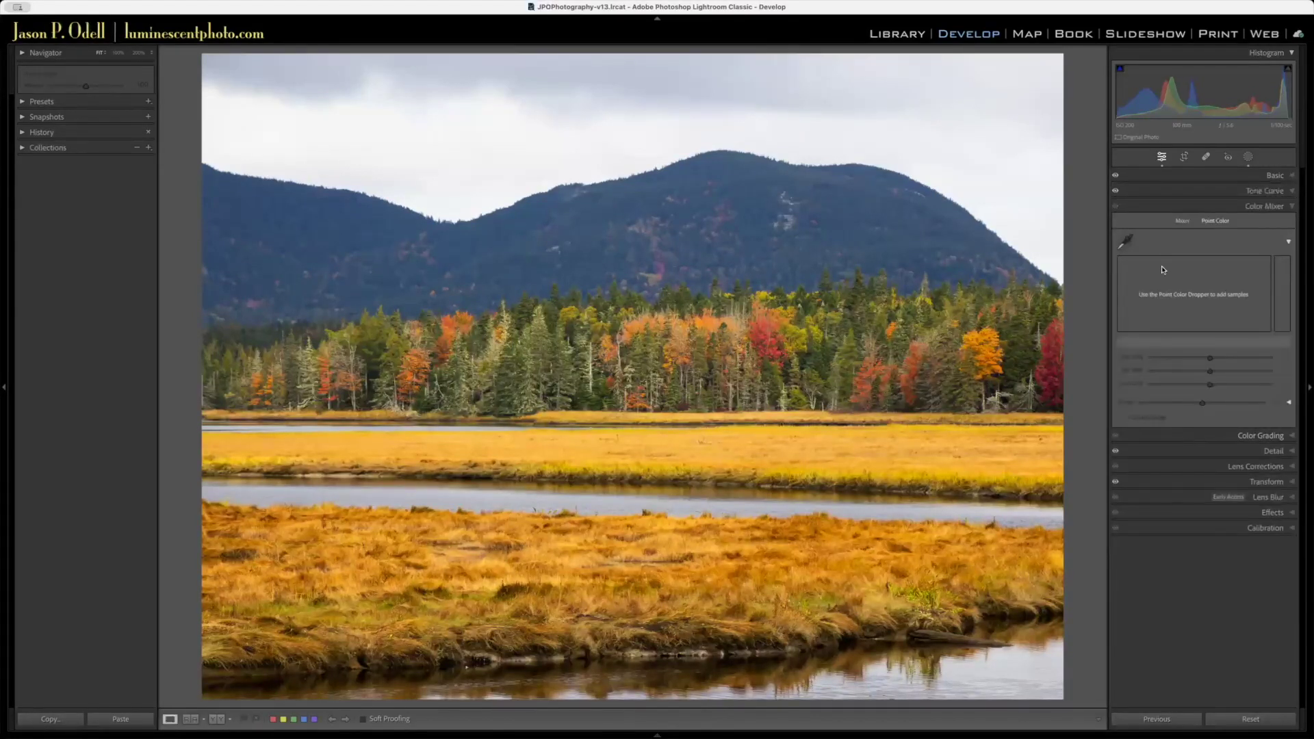
pyautogui.click(1181, 220)
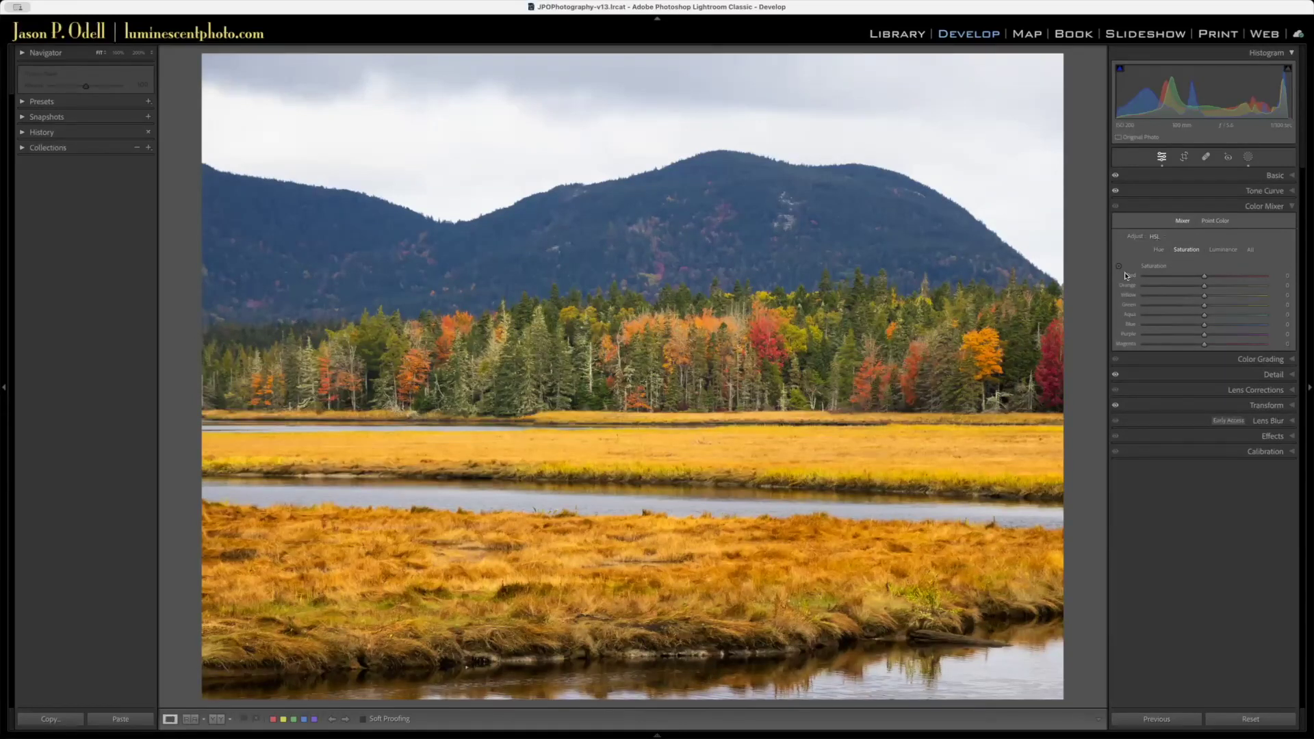
pyautogui.moveTo(1198, 283)
pyautogui.mouseDown()
pyautogui.moveTo(1169, 281)
pyautogui.moveTo(1240, 281)
pyautogui.moveTo(1177, 288)
pyautogui.moveTo(1204, 286)
pyautogui.mouseUp()
# - Sample the yellow-green treetops as a point color, try shifting its hue and reset it, and lower its saturation and luminance shifts slightly
pyautogui.click(1214, 221)
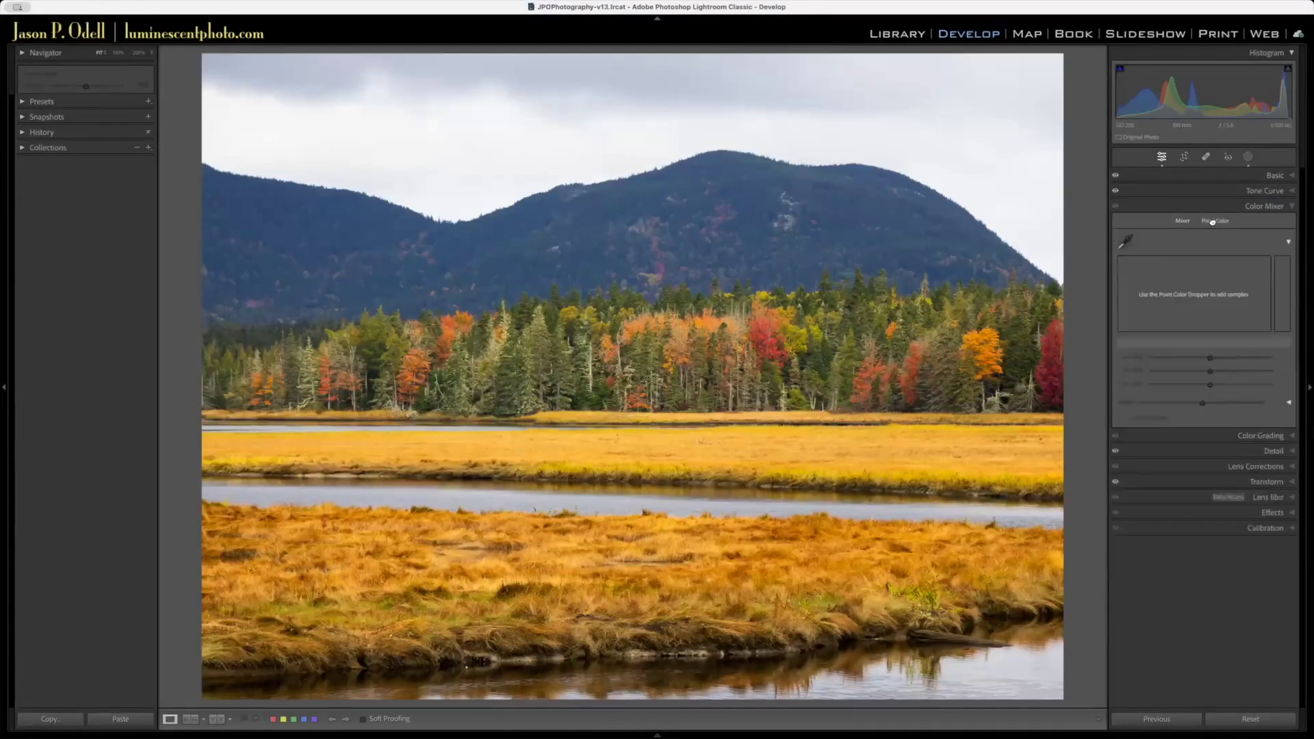
pyautogui.click(1125, 243)
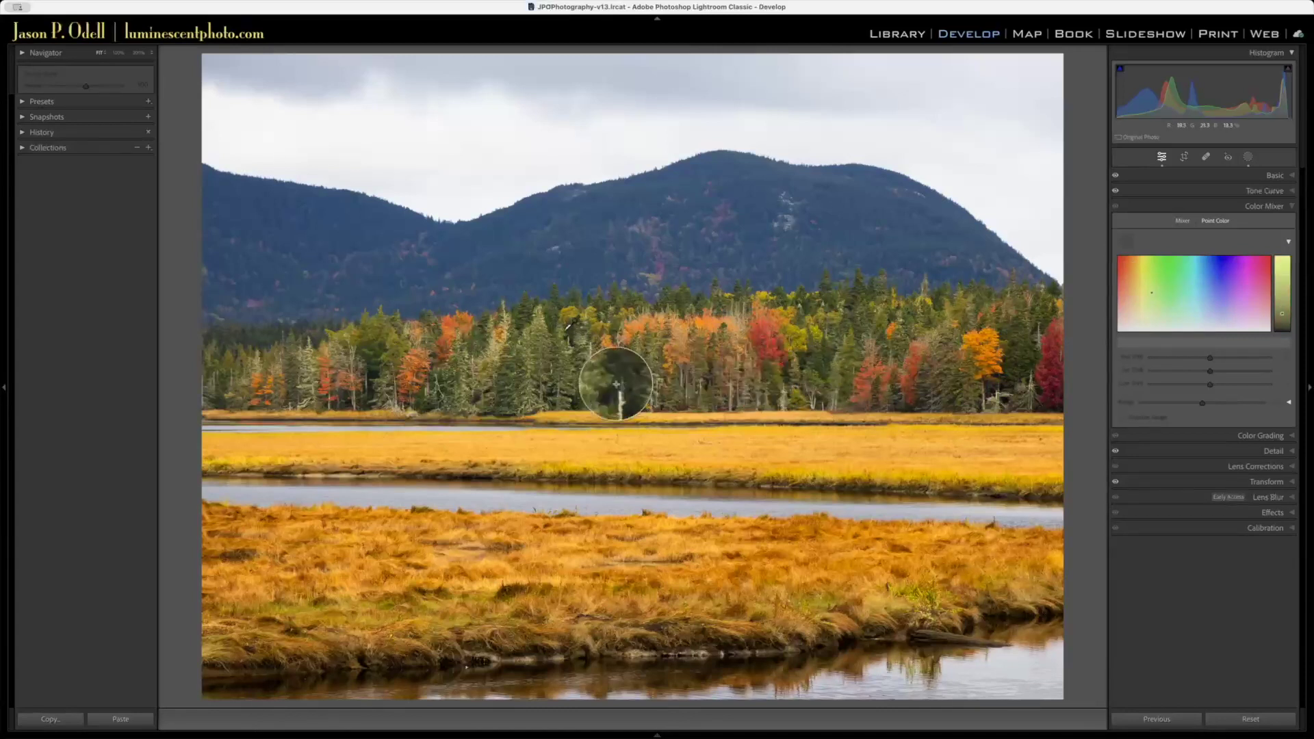
pyautogui.click(547, 316)
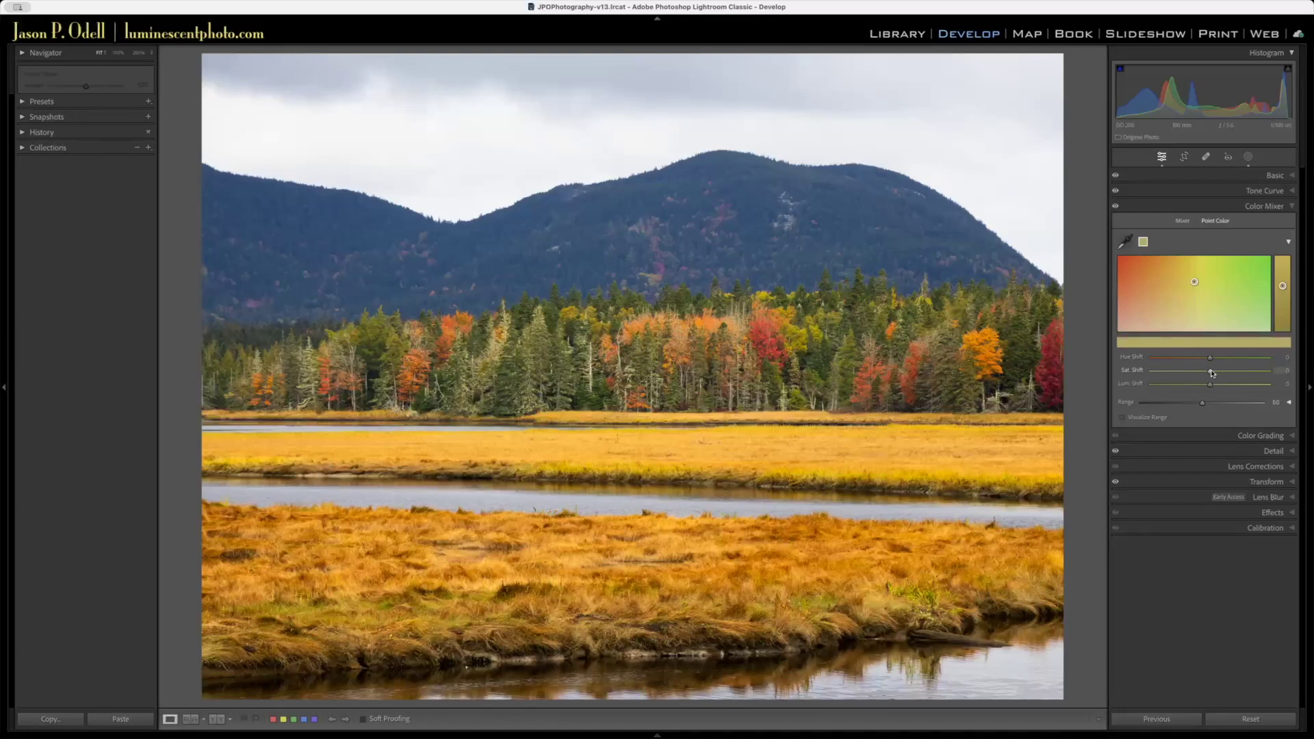
pyautogui.moveTo(1210, 357); pyautogui.dragTo(1192, 361)
pyautogui.doubleClick(1192, 359)
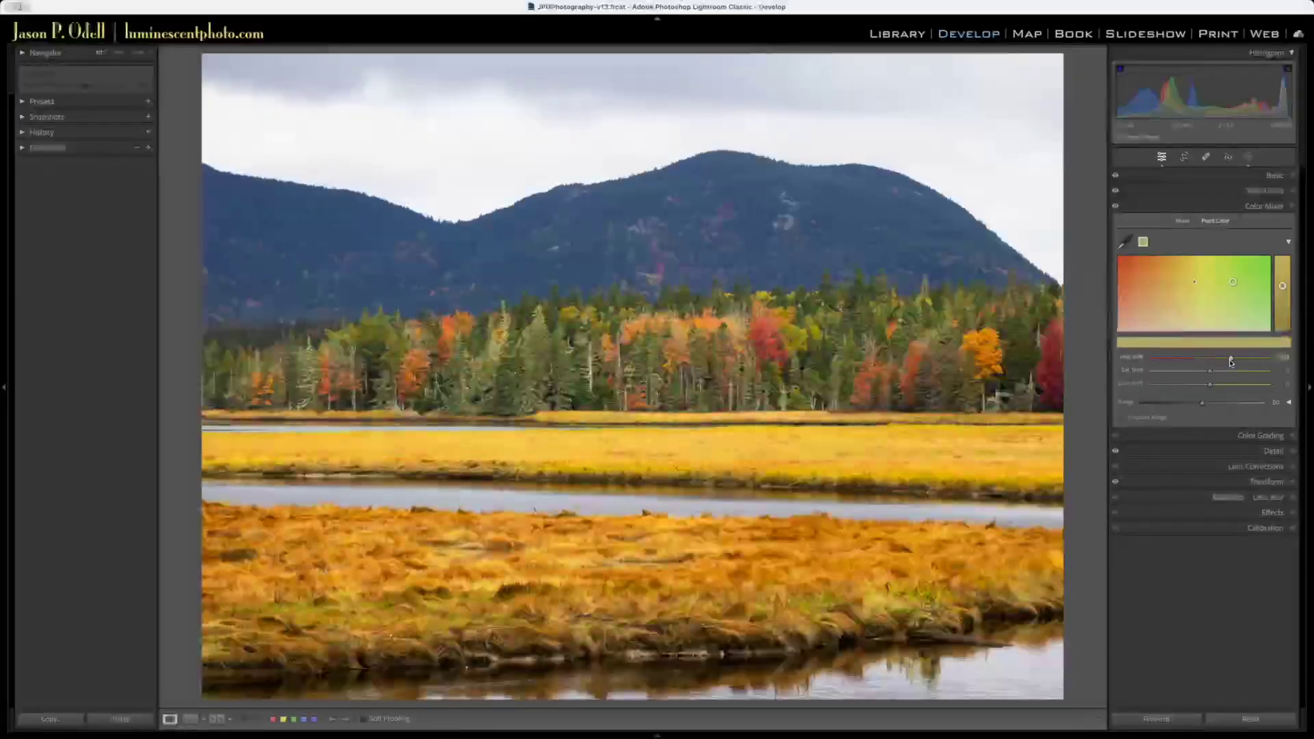
pyautogui.moveTo(1210, 370)
pyautogui.mouseDown()
pyautogui.moveTo(1173, 373)
pyautogui.moveTo(1248, 373)
pyautogui.moveTo(1181, 373)
pyautogui.moveTo(1207, 385)
pyautogui.moveTo(1176, 385)
pyautogui.moveTo(1206, 386)
pyautogui.mouseUp()
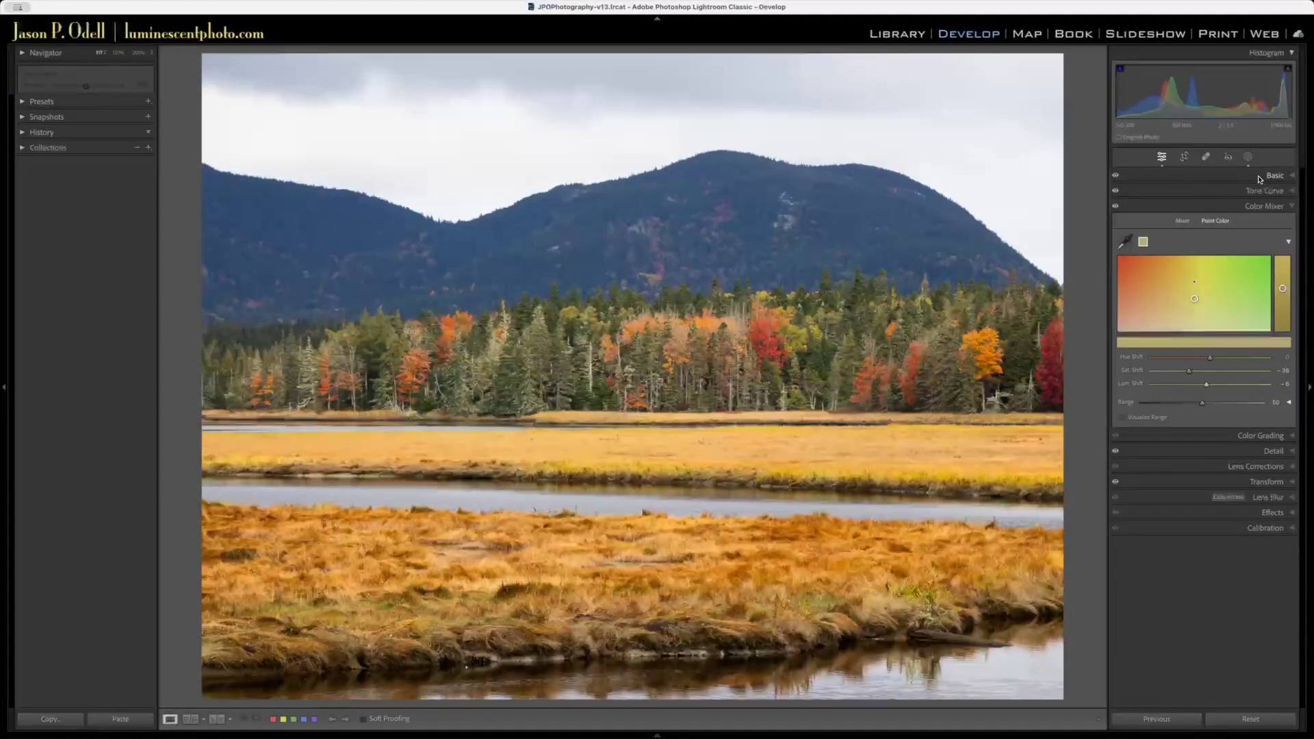
# - Raise the overall Vibrance further, and sample the mountain's blue as a second point color and lower its saturation shift
pyautogui.click(1269, 177)
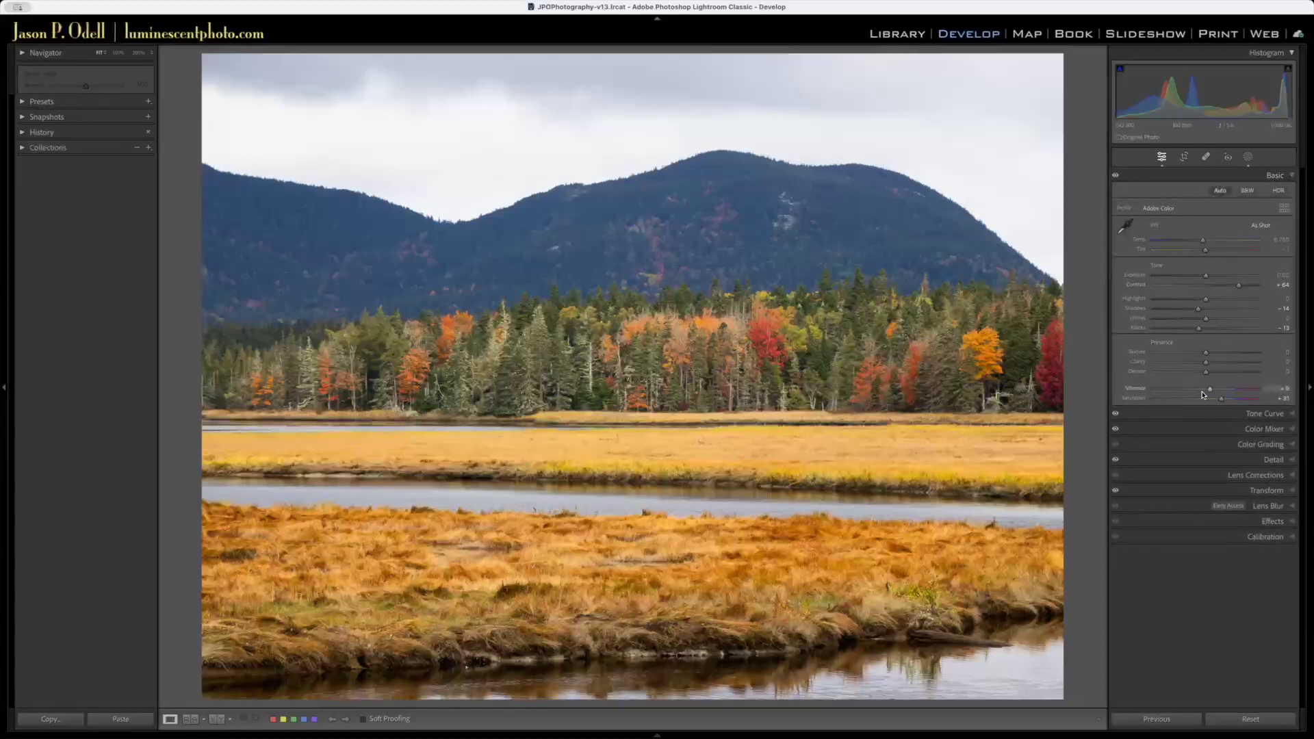
pyautogui.moveTo(1209, 390)
pyautogui.mouseDown()
pyautogui.moveTo(1228, 389)
pyautogui.moveTo(1214, 373)
pyautogui.mouseUp()
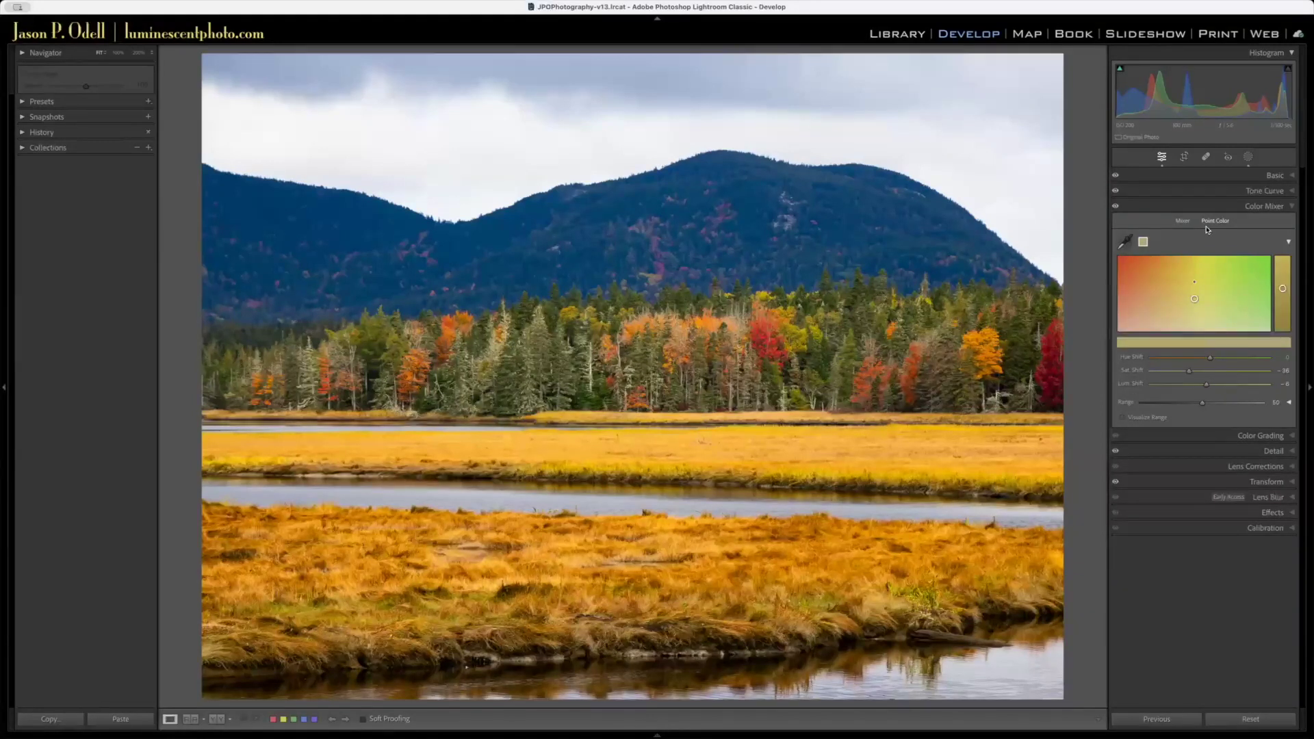
pyautogui.click(1125, 241)
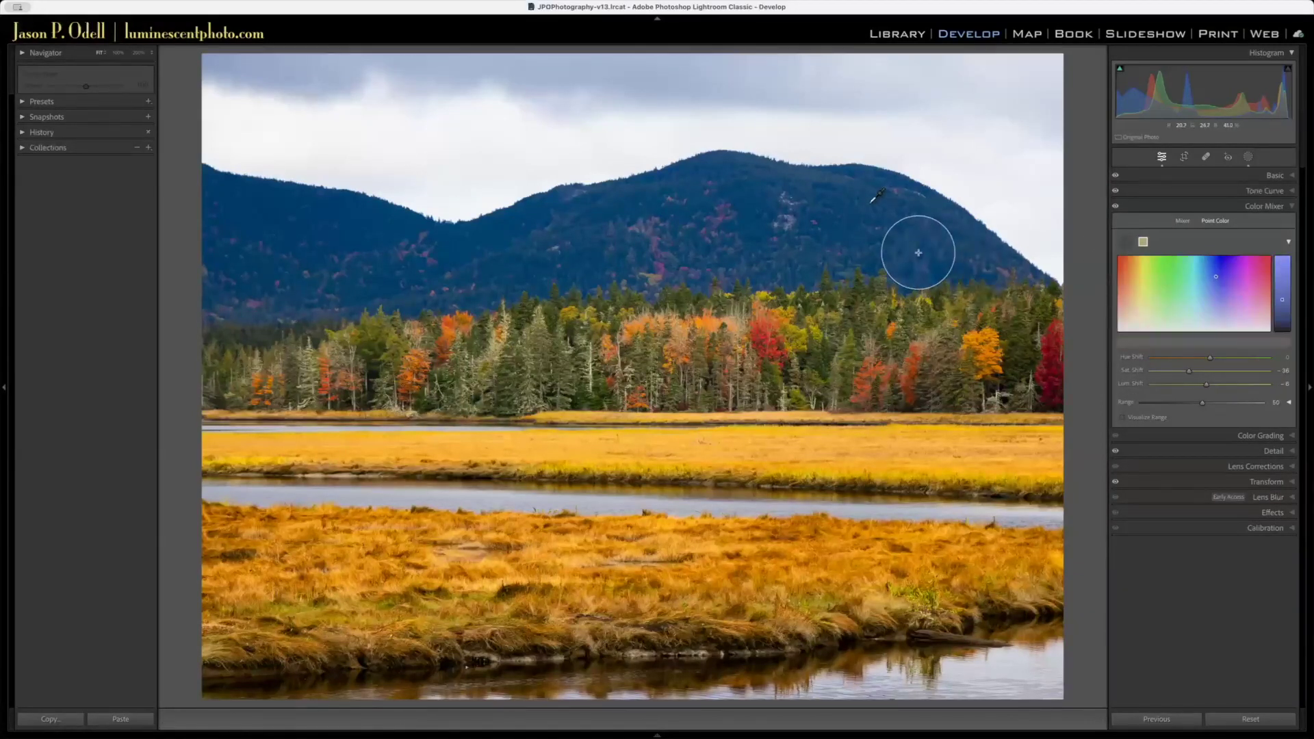
pyautogui.click(871, 204)
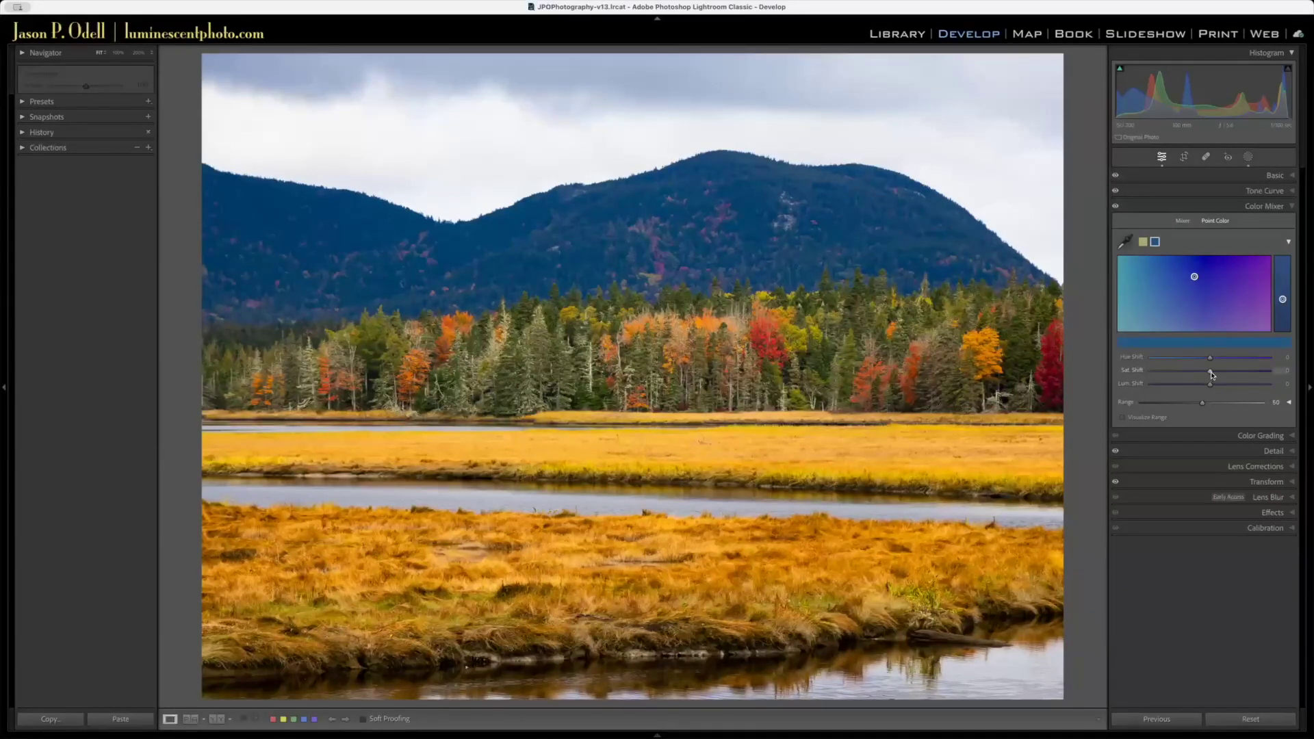
pyautogui.moveTo(1210, 371); pyautogui.dragTo(1195, 373)
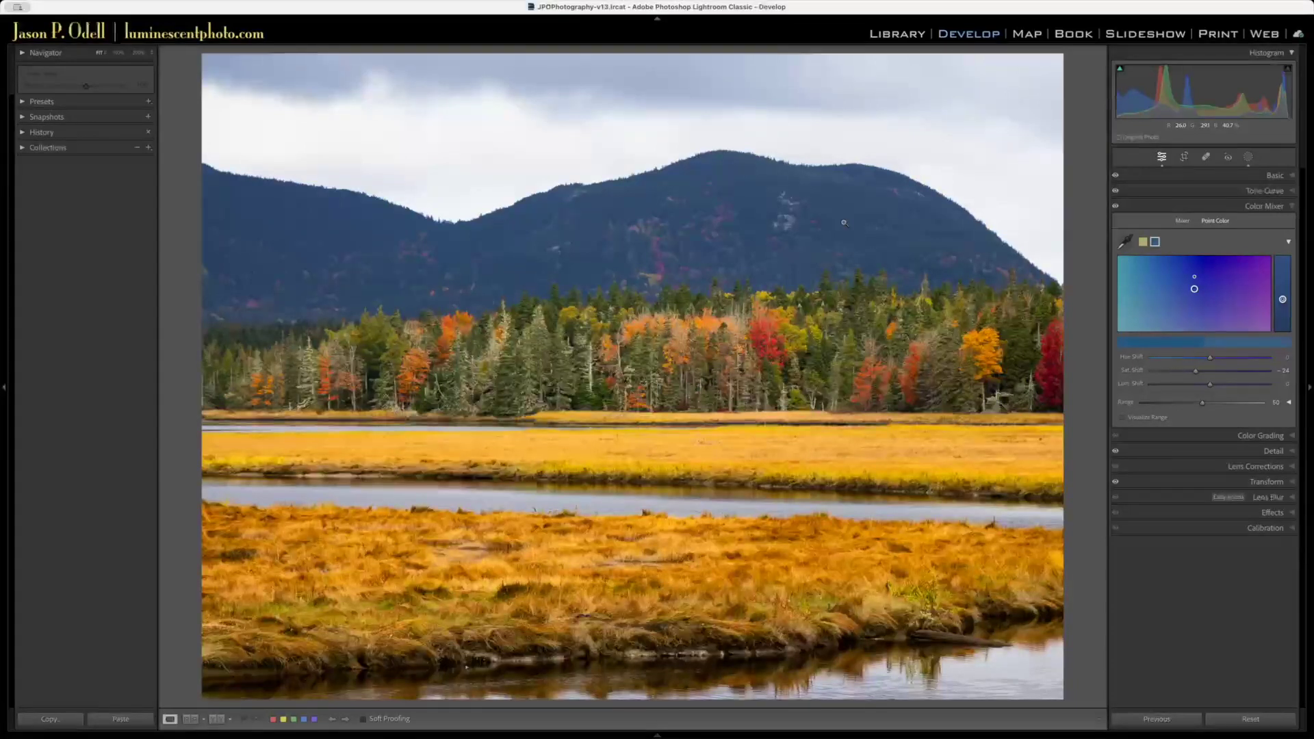
pyautogui.click(1261, 208)
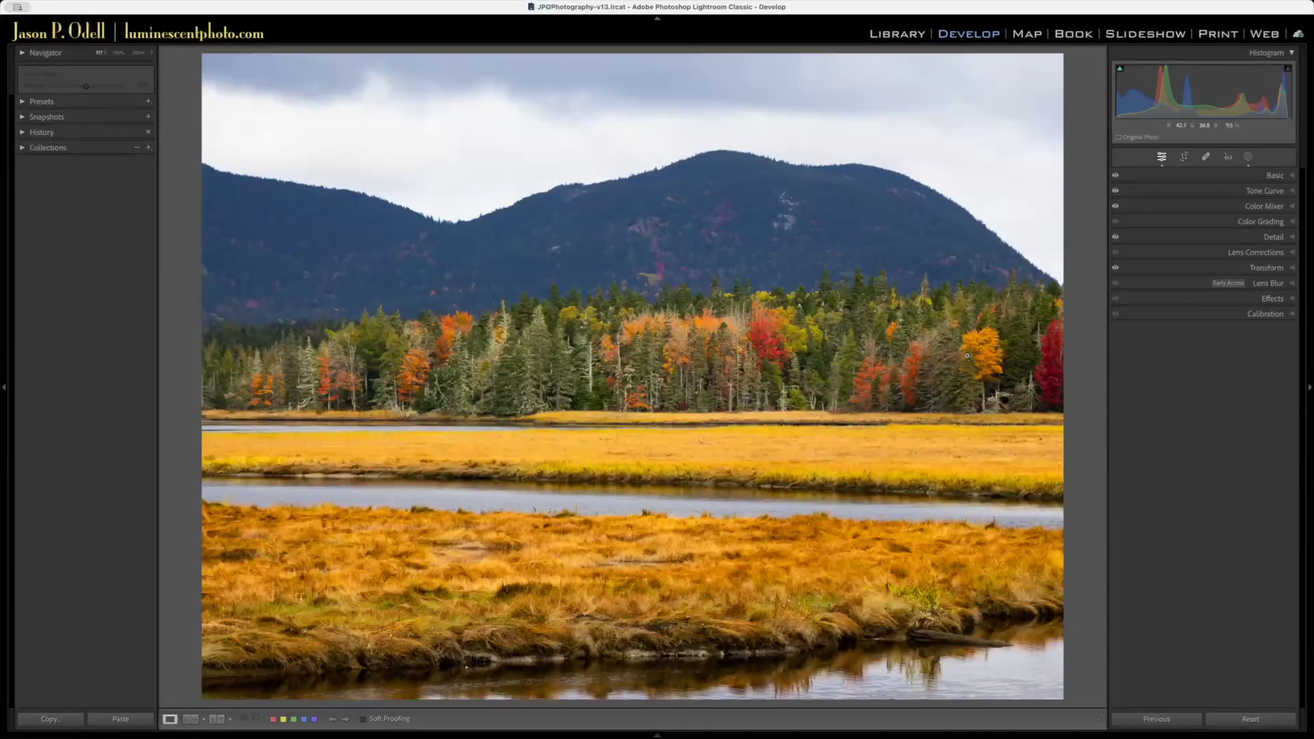
# - Create a linear gradient mask covering the marsh and water below the tree line
pyautogui.click(1250, 157)
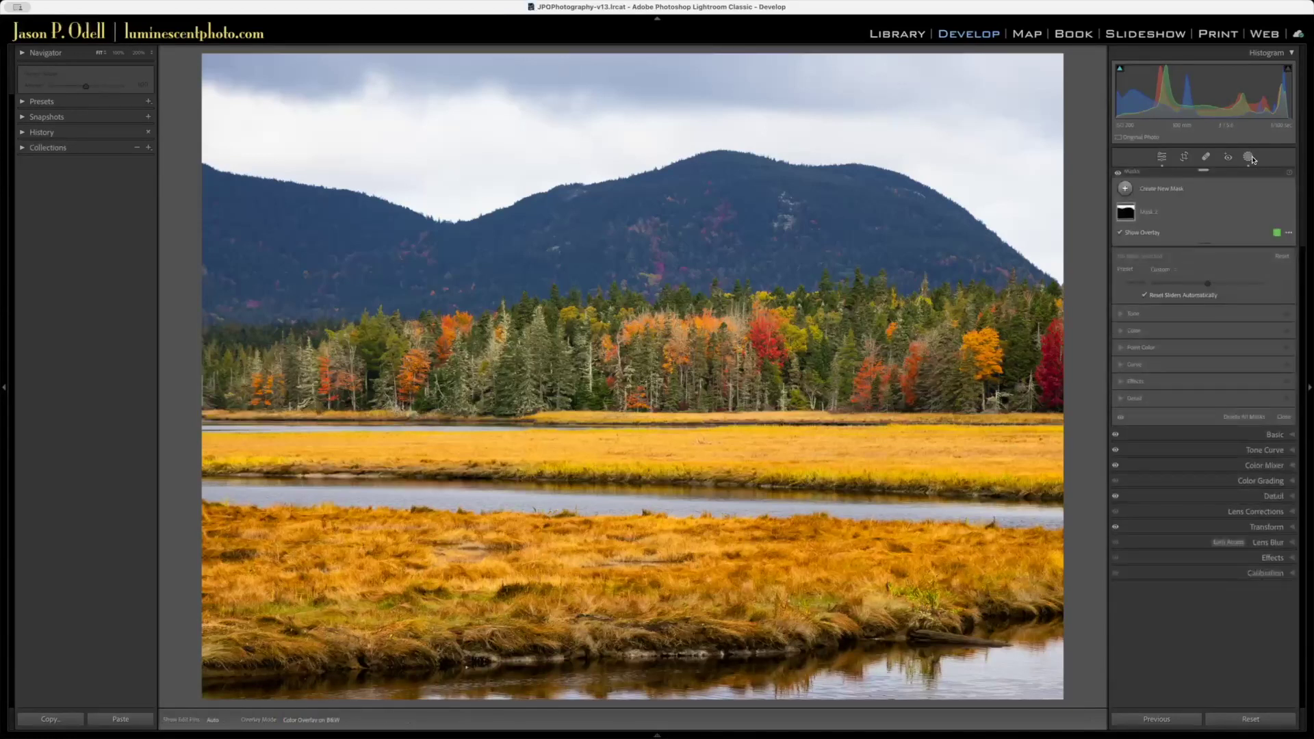
pyautogui.click(1125, 189)
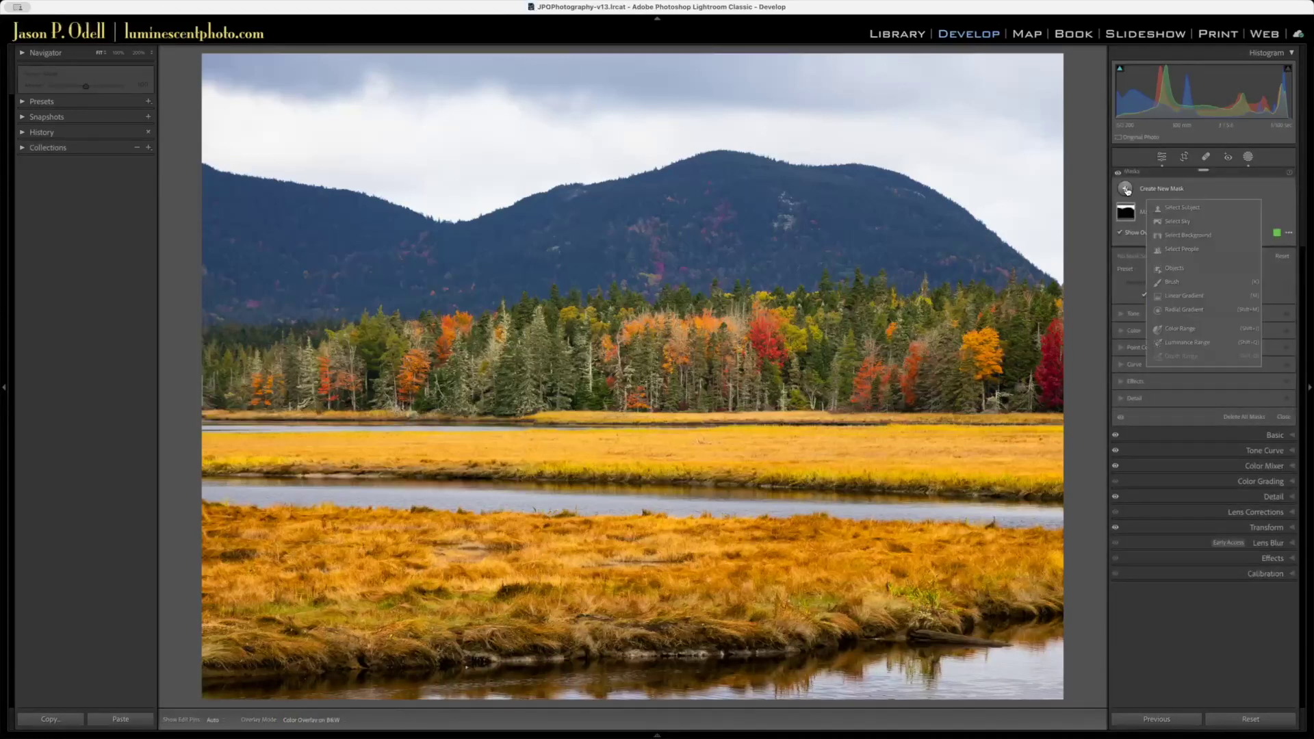
pyautogui.click(1184, 296)
pyautogui.moveTo(661, 430); pyautogui.dragTo(660, 398)
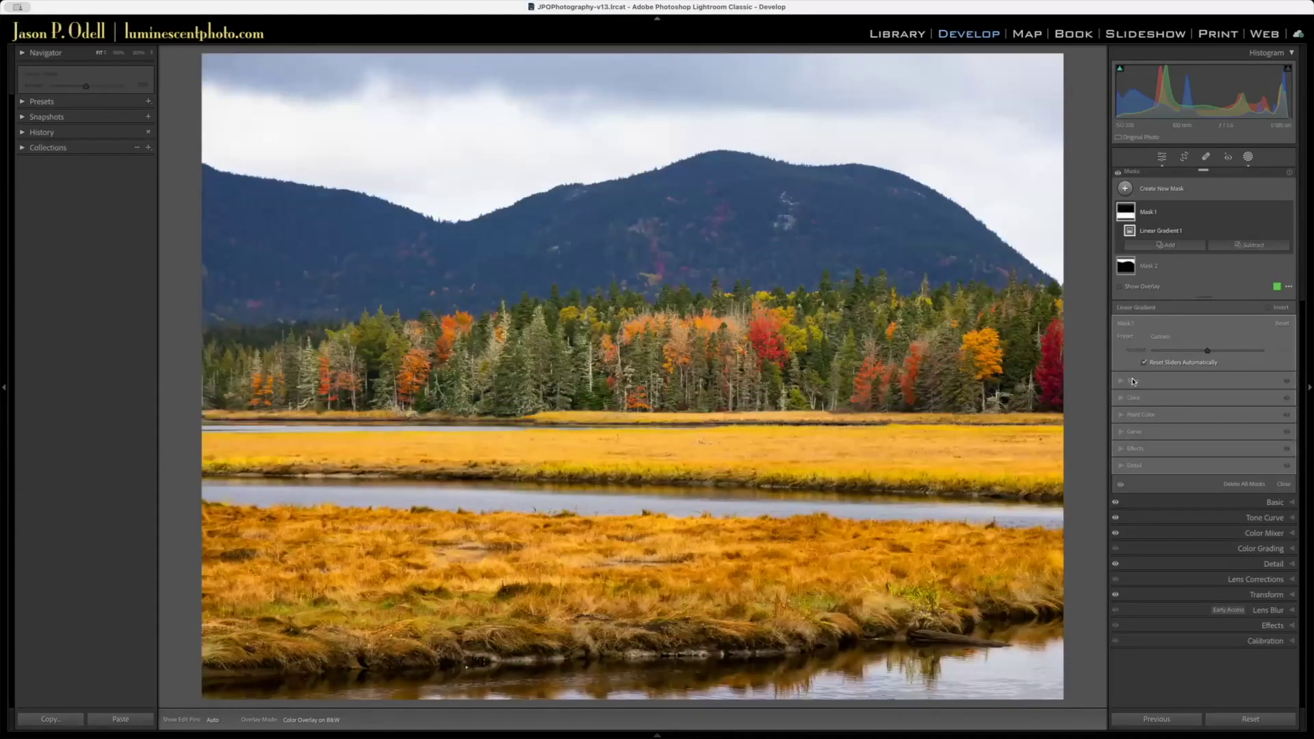
# - Try lowering the gradient mask's overall Saturation, reset it, and preview the mask overlay
pyautogui.click(1133, 397)
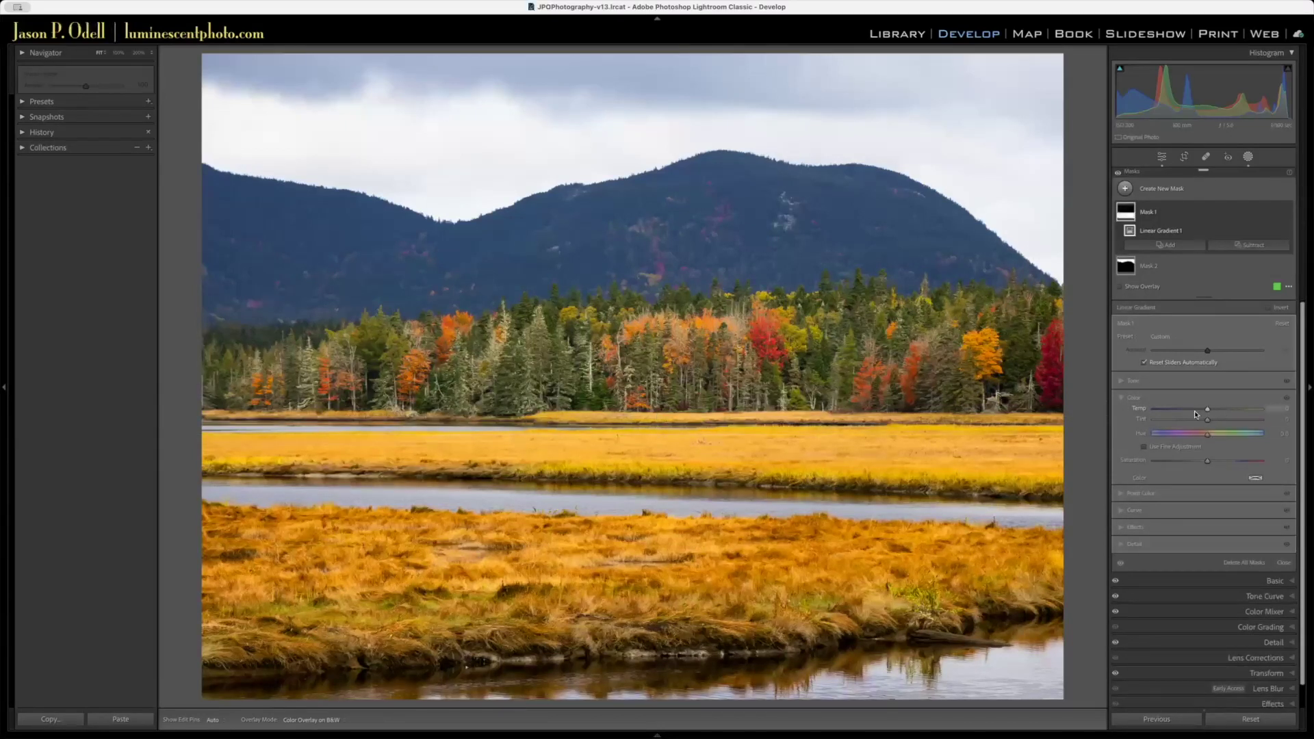
pyautogui.moveTo(1208, 461)
pyautogui.mouseDown()
pyautogui.moveTo(1175, 463)
pyautogui.moveTo(1190, 461)
pyautogui.mouseUp()
pyautogui.doubleClick(1190, 461)
pyautogui.press('o')
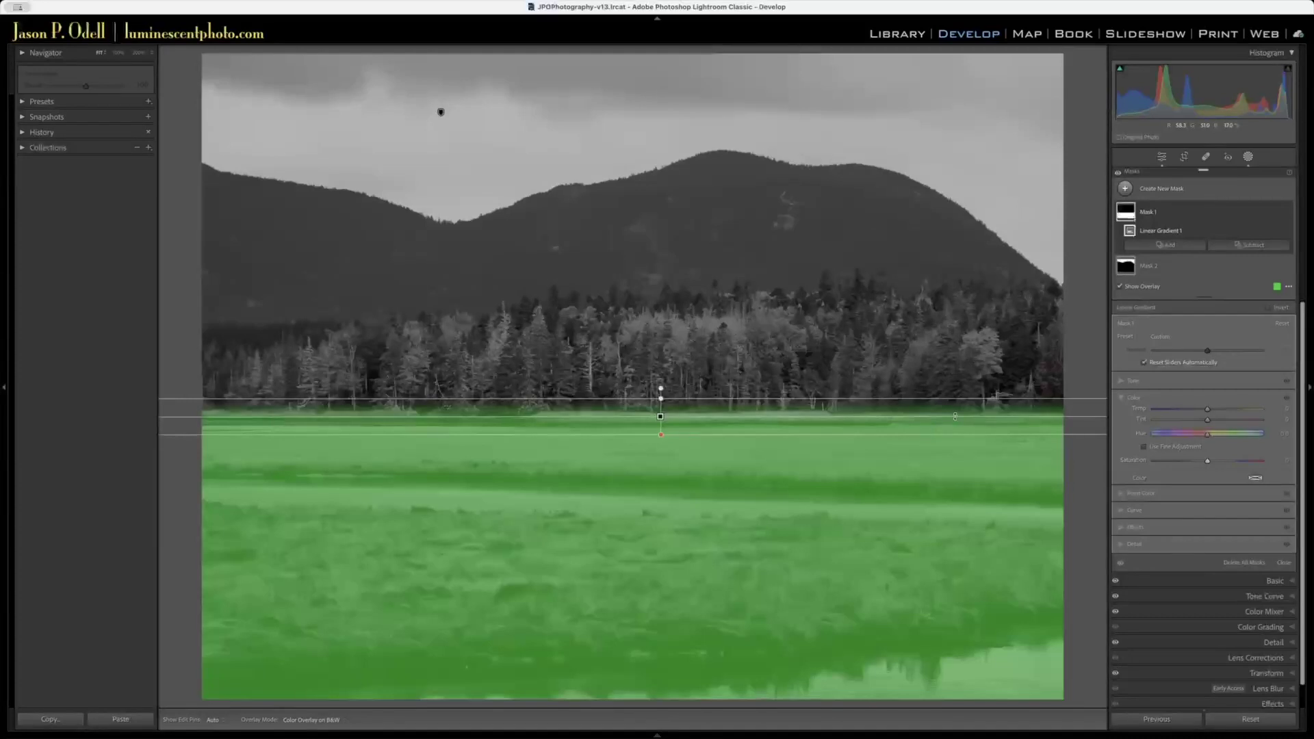
pyautogui.press('o')
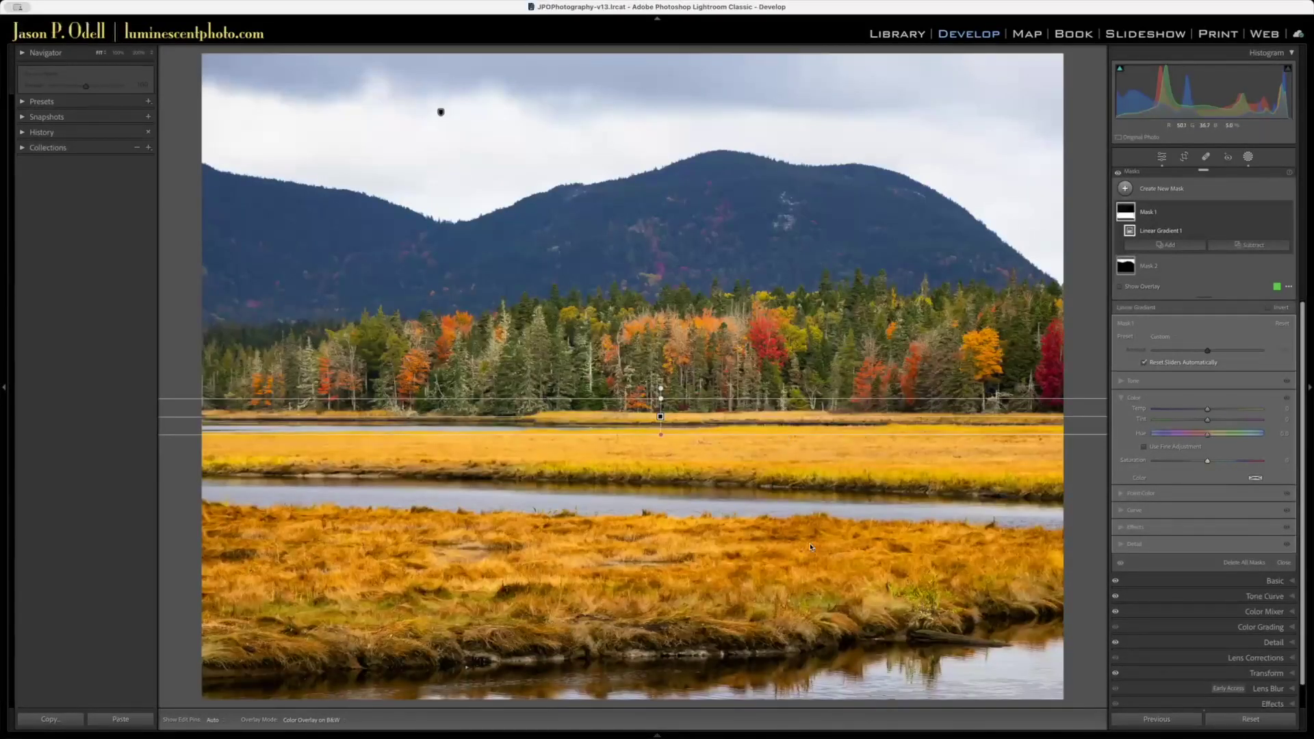
# - Sample the golden marsh grass as a point color within the gradient mask and set its Sat Shift to about -27
pyautogui.click(1139, 492)
pyautogui.scroll(-3, 1172, 441)
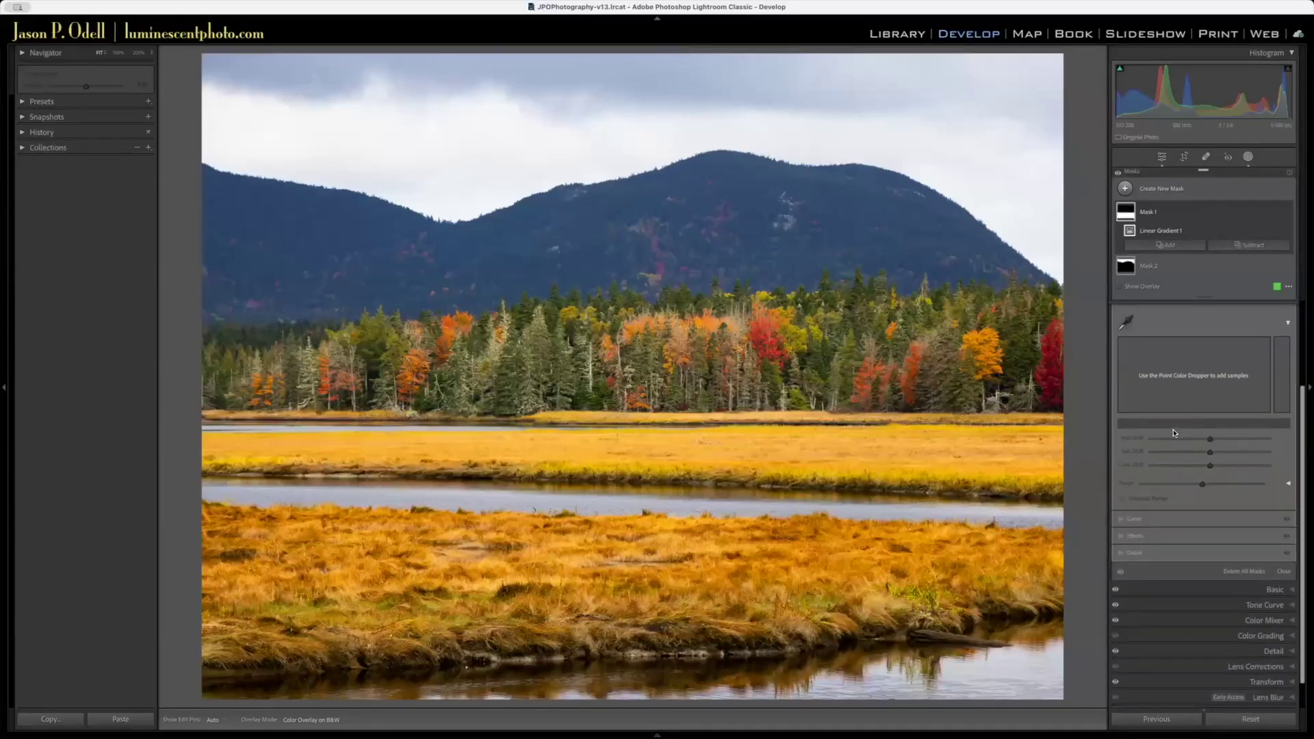
pyautogui.click(1126, 346)
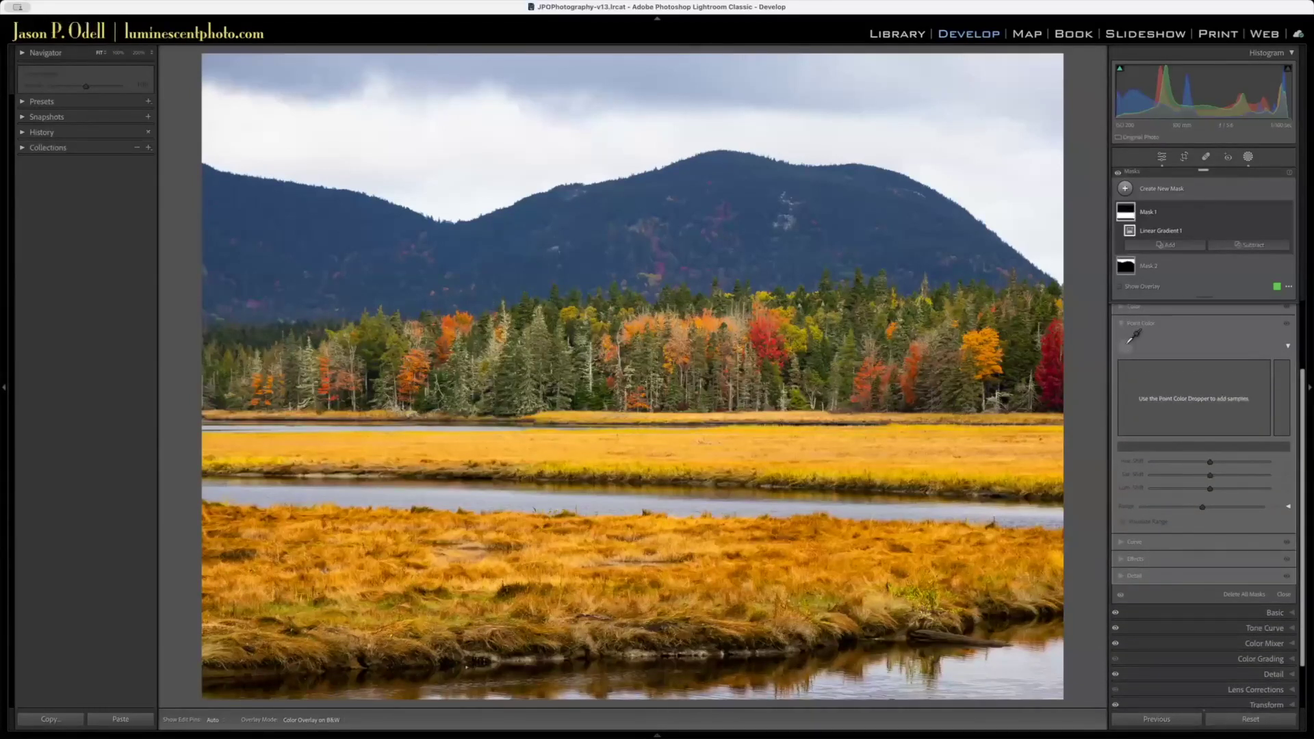
pyautogui.click(843, 465)
pyautogui.moveTo(1210, 474); pyautogui.dragTo(1195, 477)
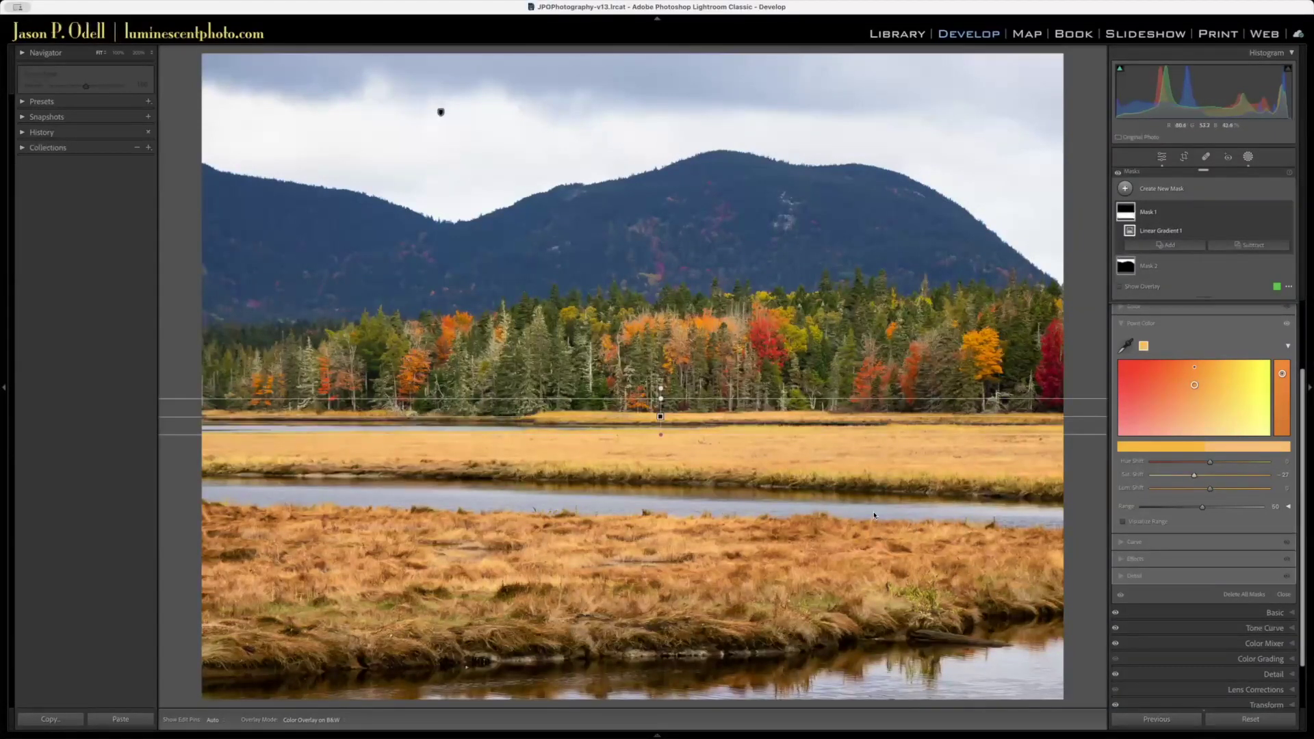
# - Sample the water as a second point color in the mask, lower its hue shift, and raise its saturation and luminance shifts
pyautogui.click(1125, 346)
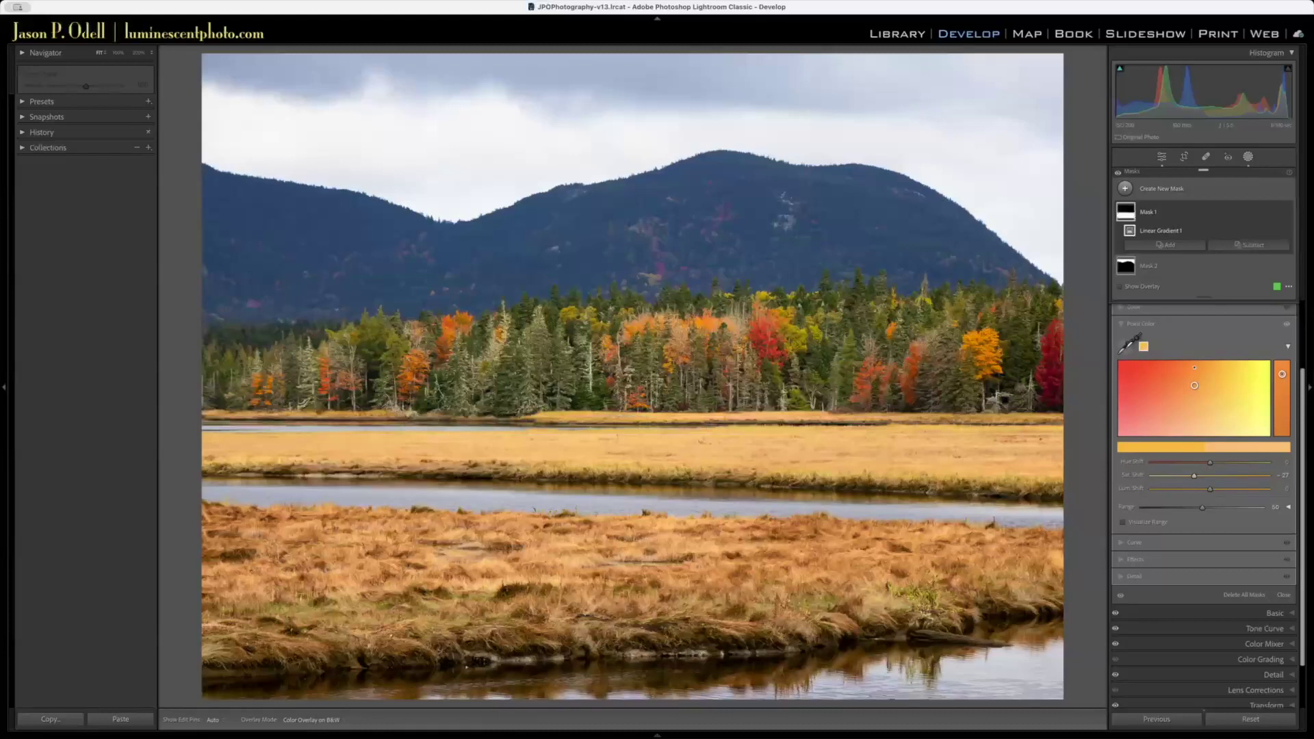
pyautogui.click(922, 558)
pyautogui.moveTo(1224, 476)
pyautogui.mouseDown()
pyautogui.moveTo(1237, 477)
pyautogui.moveTo(1198, 464)
pyautogui.moveTo(1204, 488)
pyautogui.moveTo(1222, 489)
pyautogui.mouseUp()
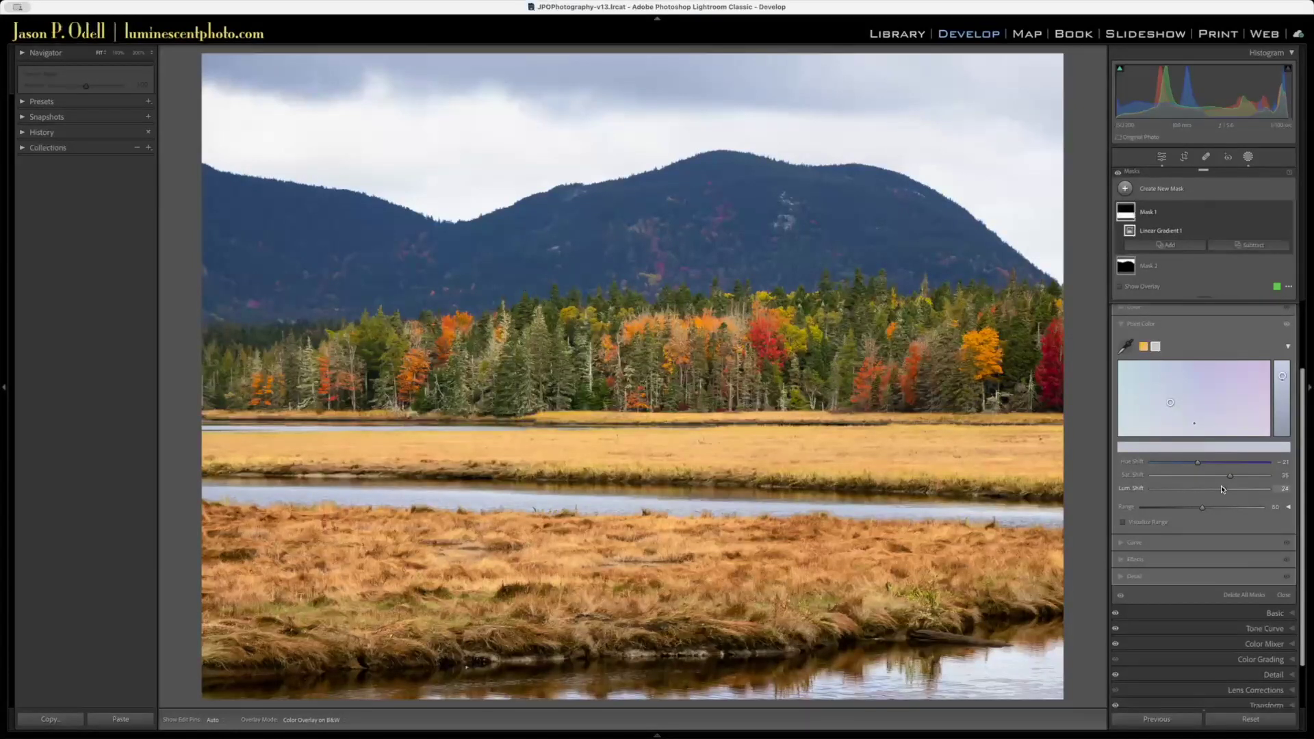
# - Return to the photo grid and open the portrait of the man in the black cap in Develop
pyautogui.press('g')
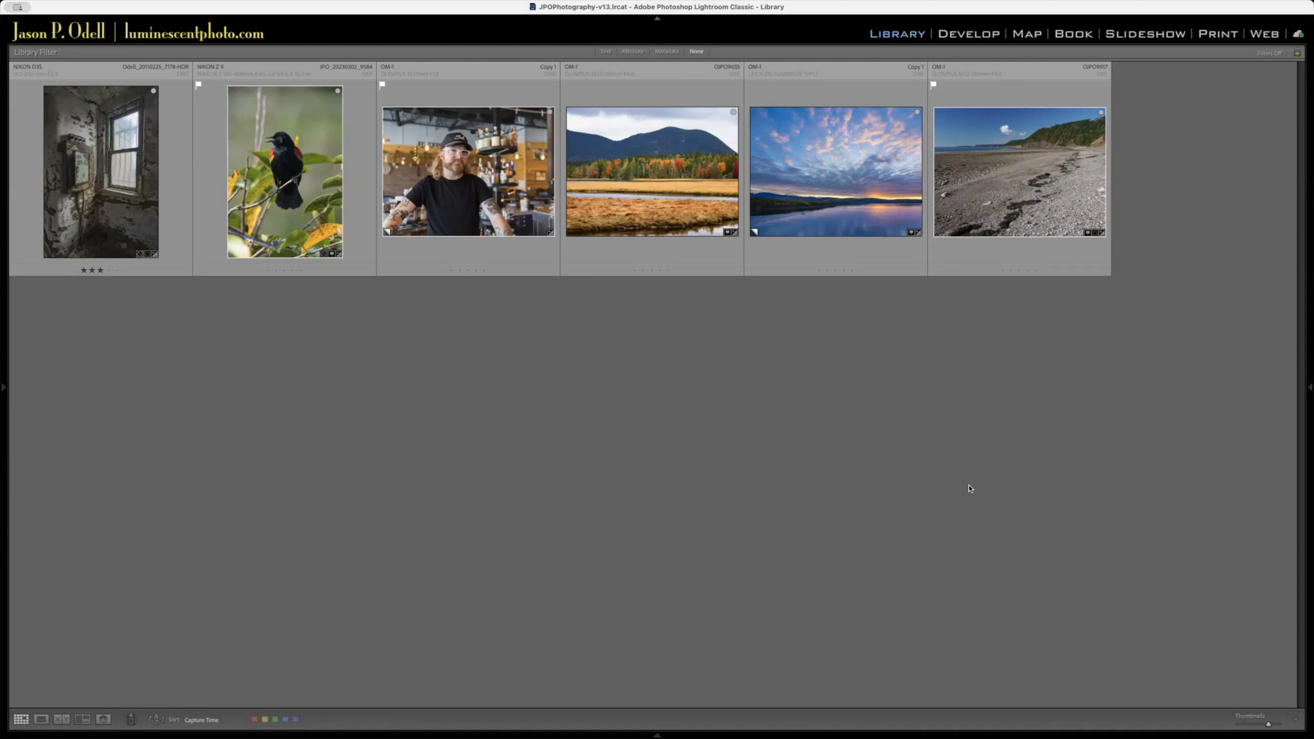
pyautogui.doubleClick(419, 180)
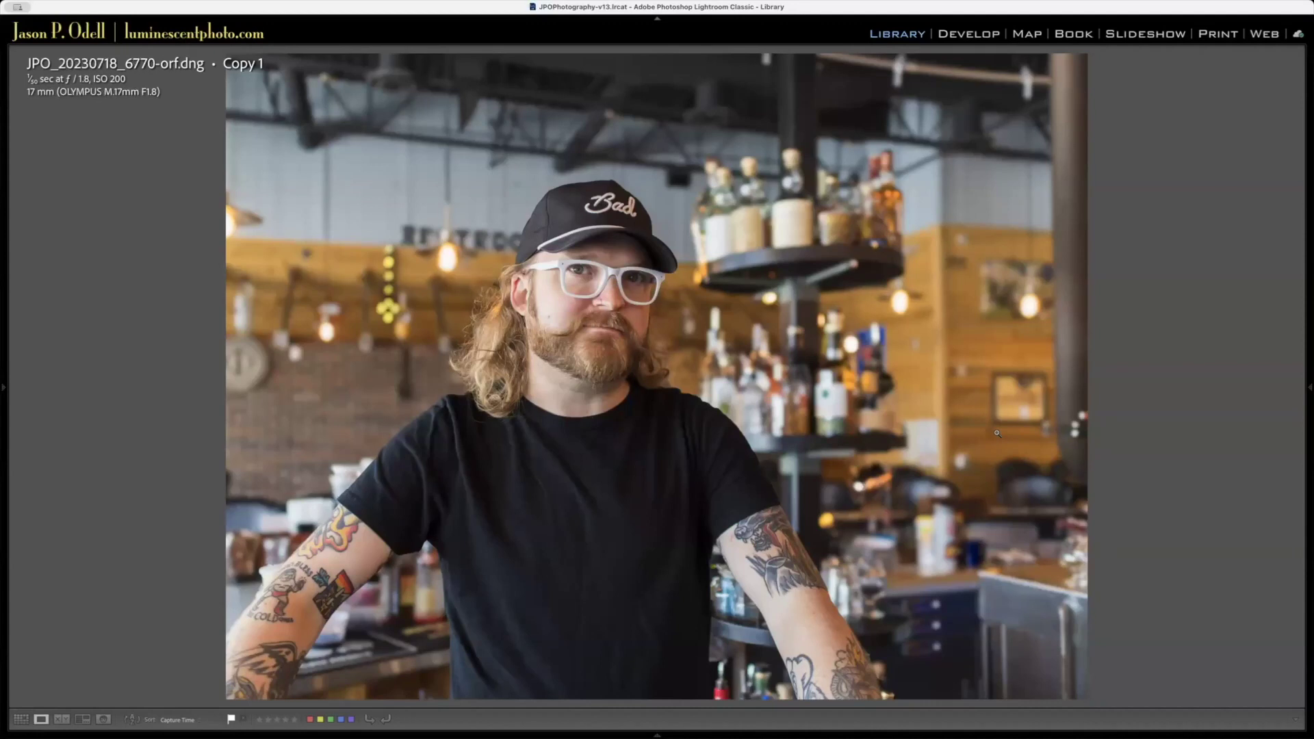
pyautogui.press('Tab')
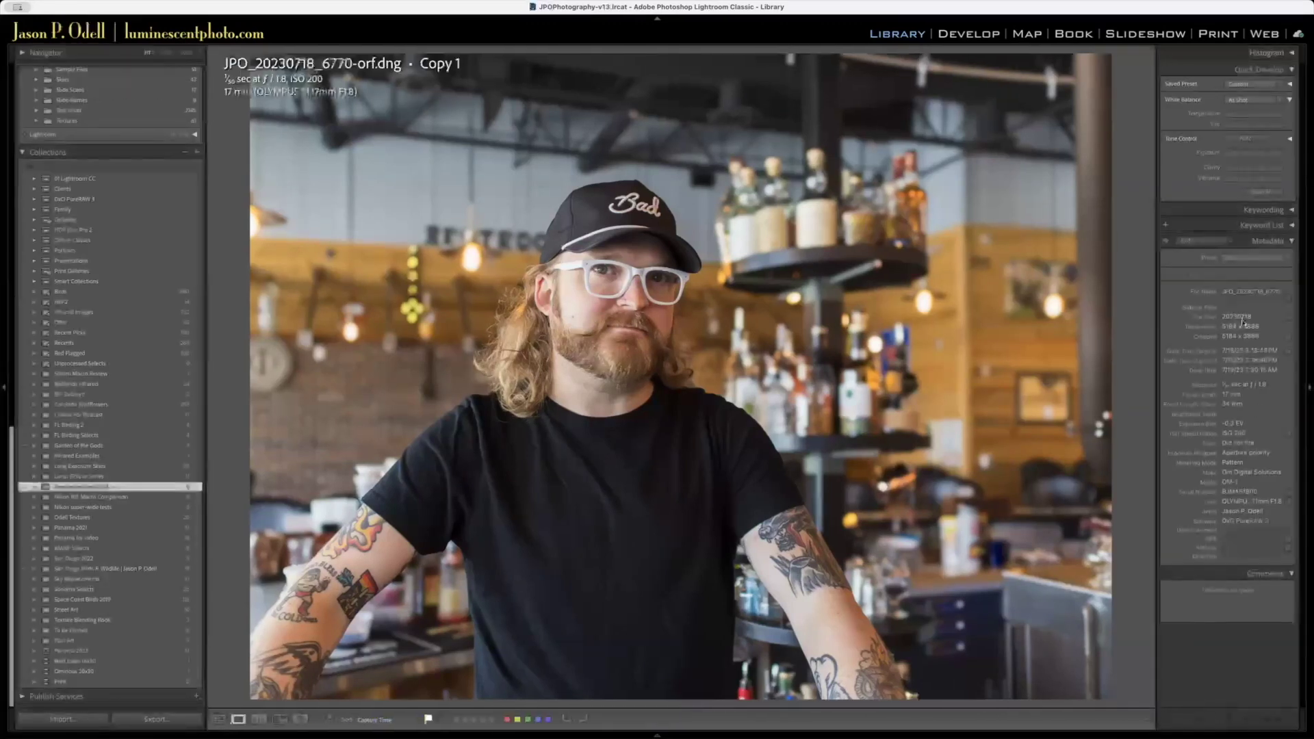
pyautogui.press('d')
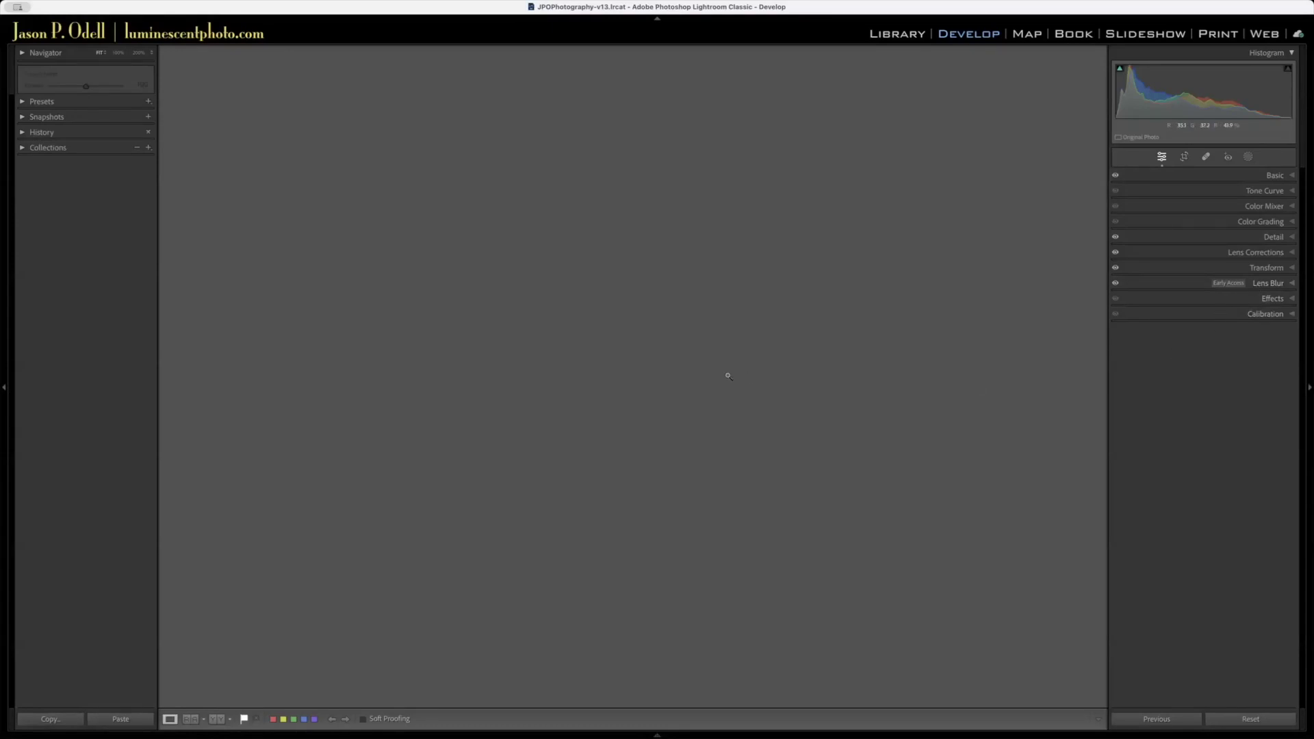
pyautogui.press('g')
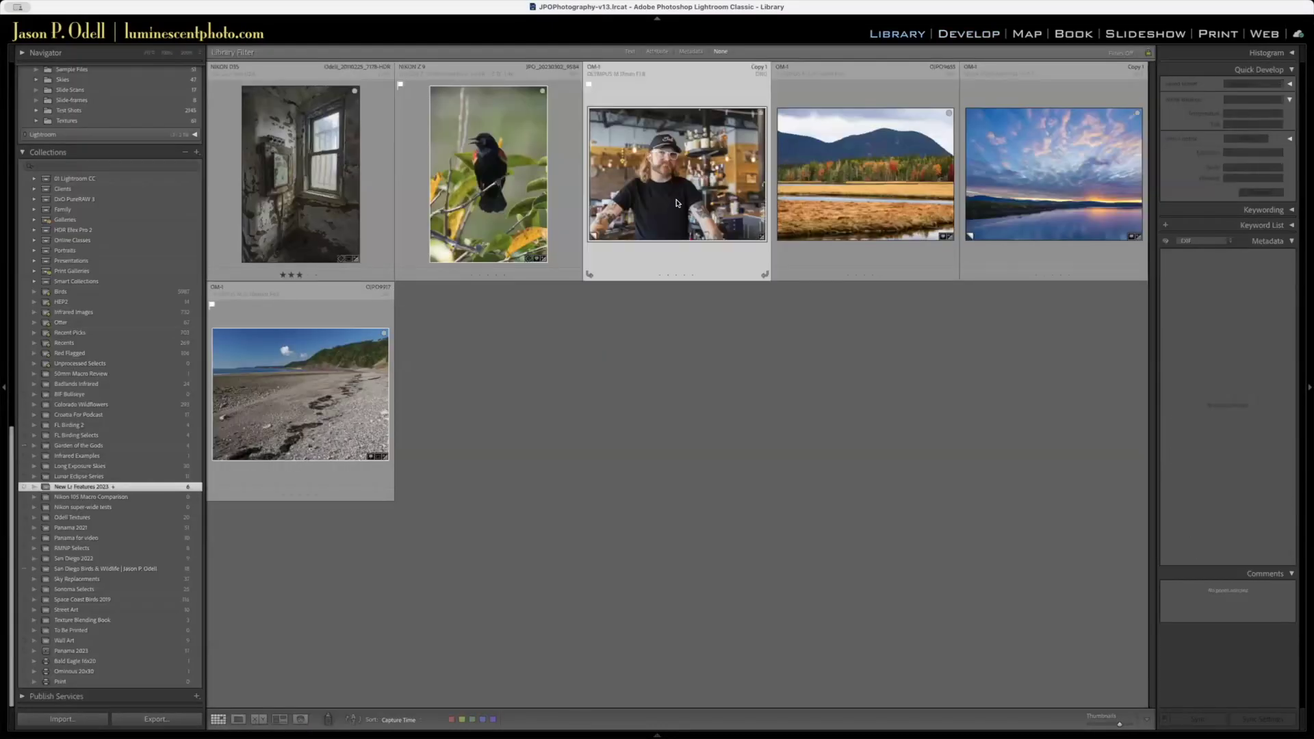
pyautogui.press('d')
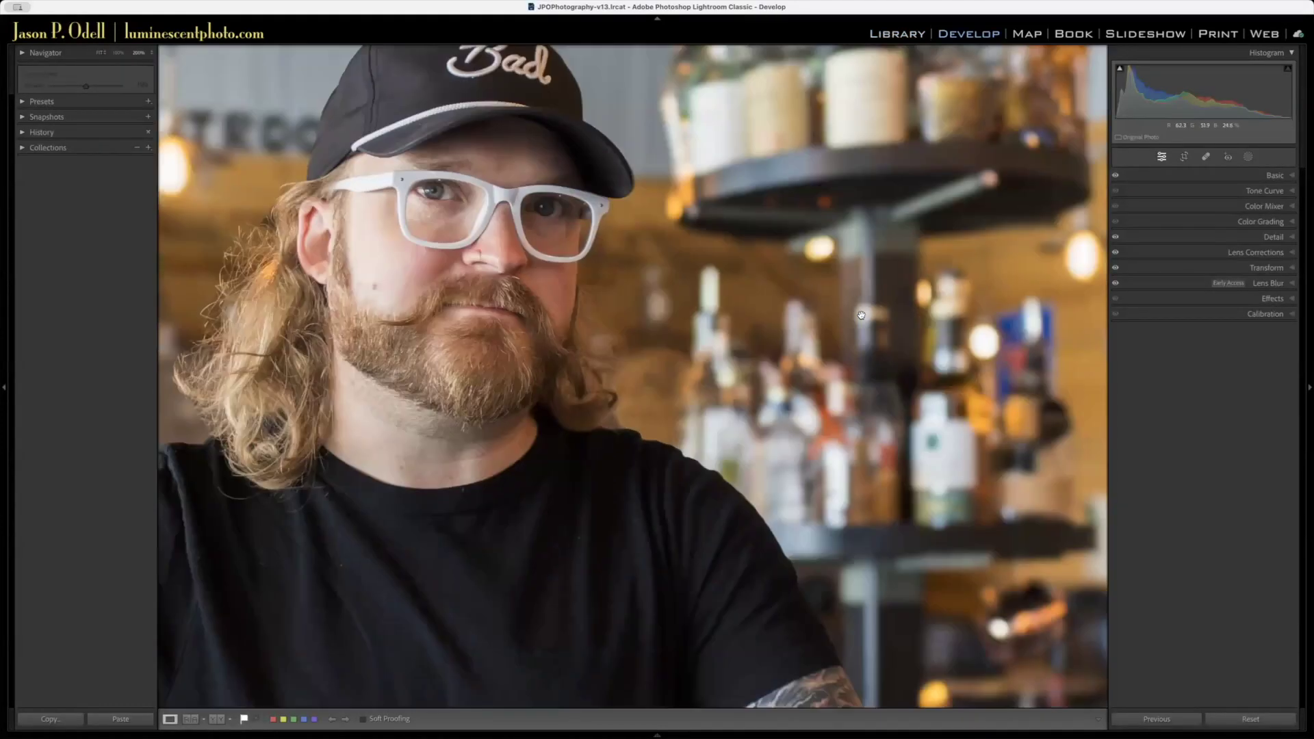
# - Fit the whole portrait in view and apply Lens Blur with a blur amount of about 39
pyautogui.click(861, 315)
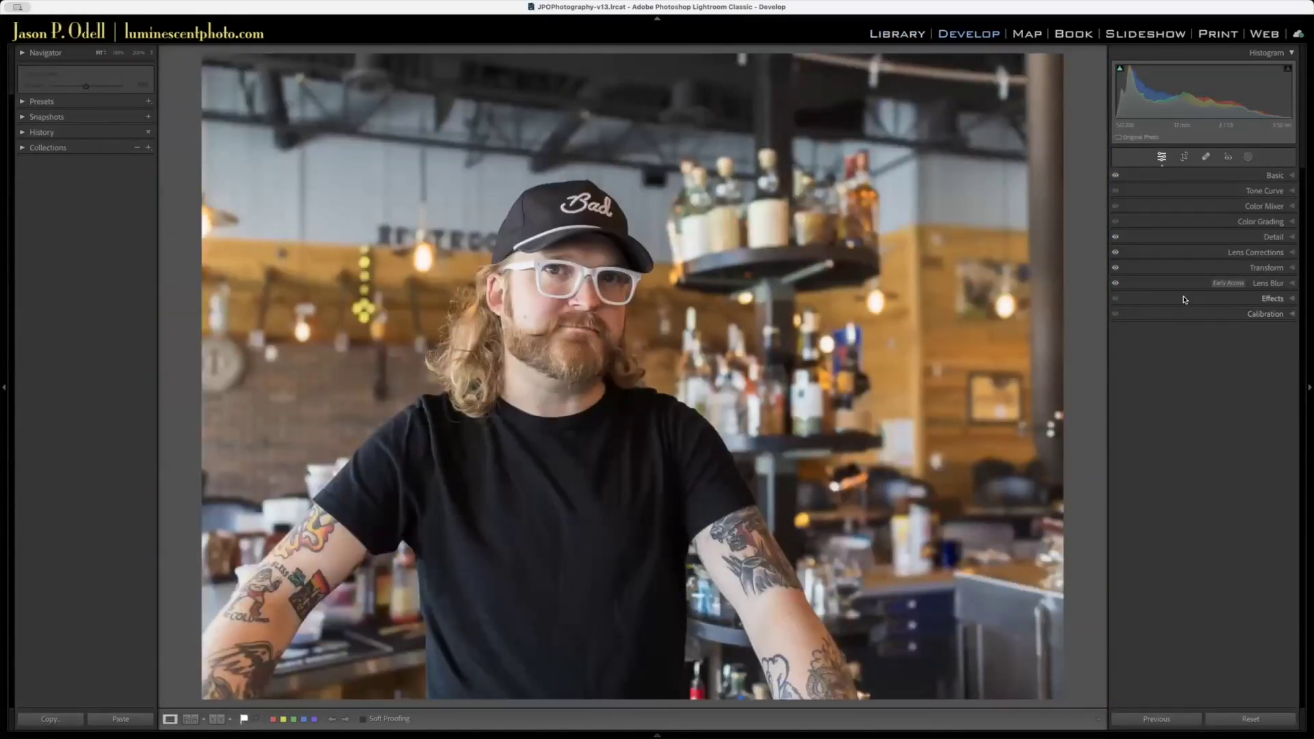
pyautogui.click(1268, 283)
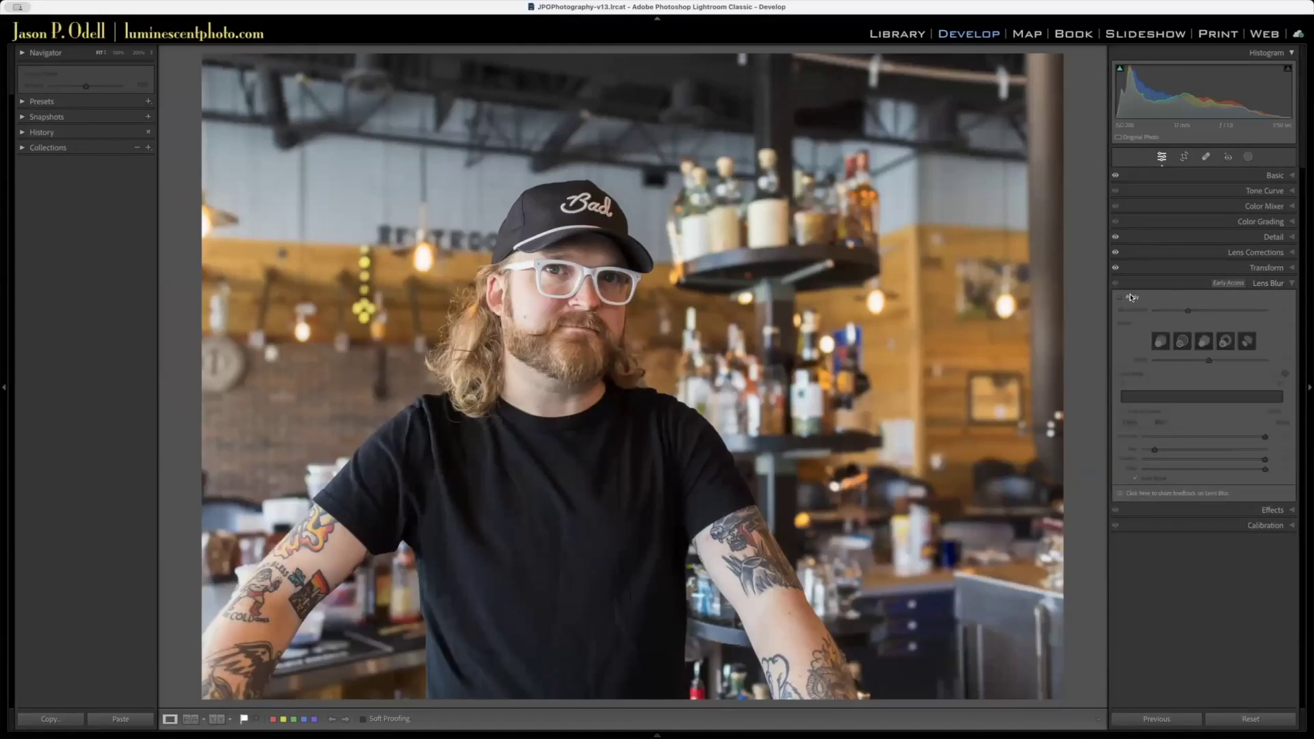
pyautogui.click(1130, 297)
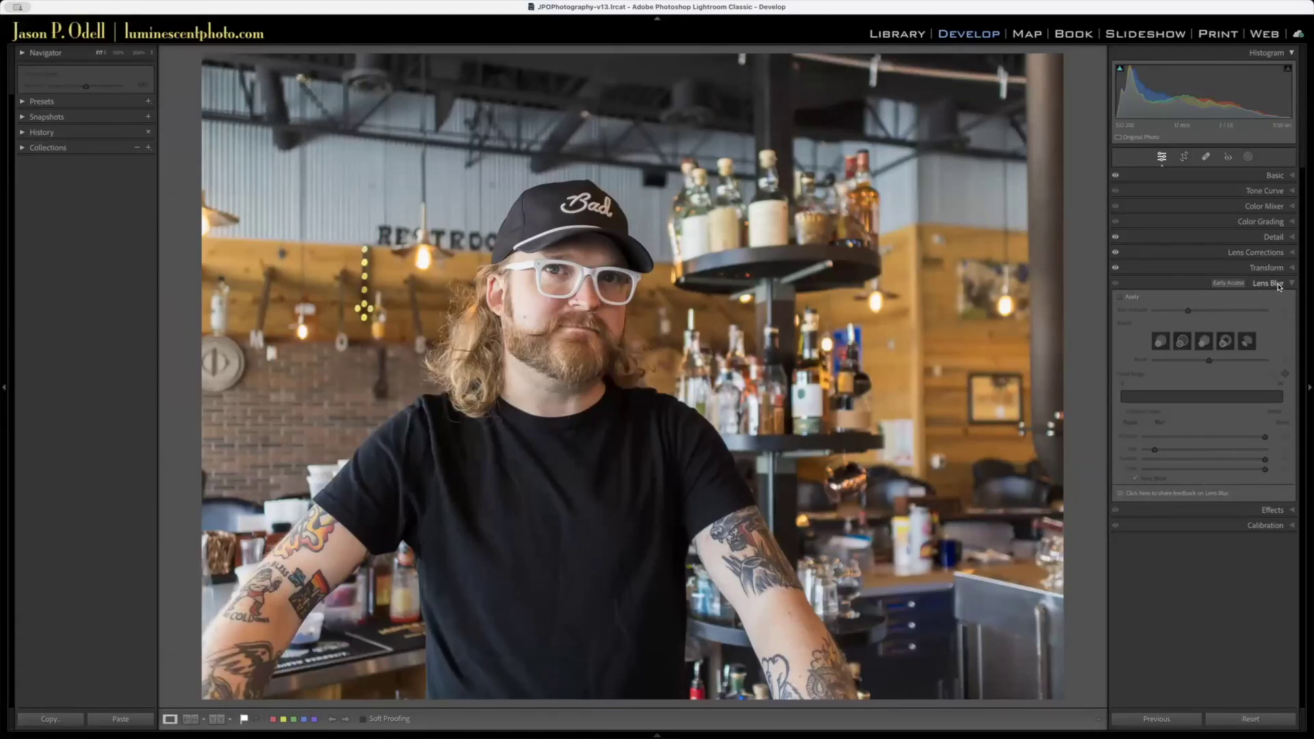
pyautogui.click(1131, 300)
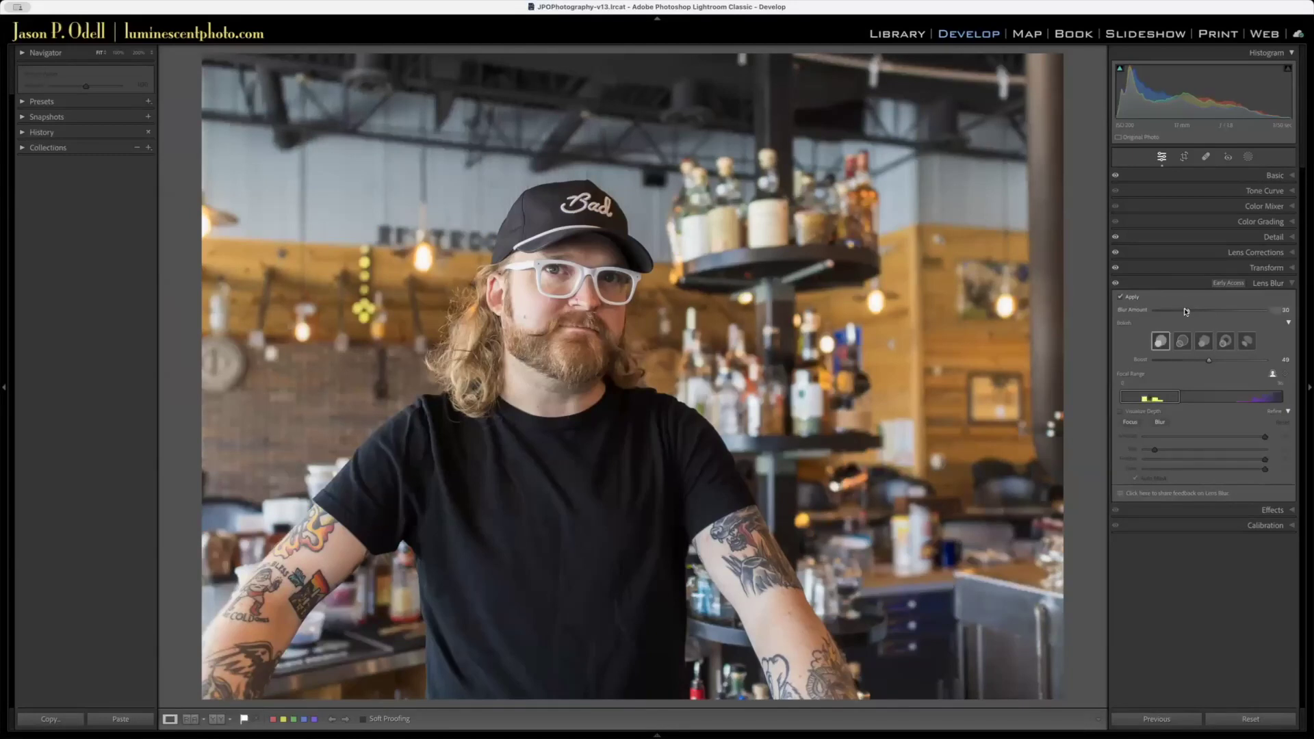
pyautogui.moveTo(1187, 310)
pyautogui.mouseDown()
pyautogui.moveTo(1154, 311)
pyautogui.moveTo(1245, 312)
pyautogui.moveTo(1168, 313)
pyautogui.moveTo(1213, 313)
pyautogui.moveTo(1188, 313)
pyautogui.mouseUp()
pyautogui.moveTo(1188, 310); pyautogui.dragTo(1198, 310)
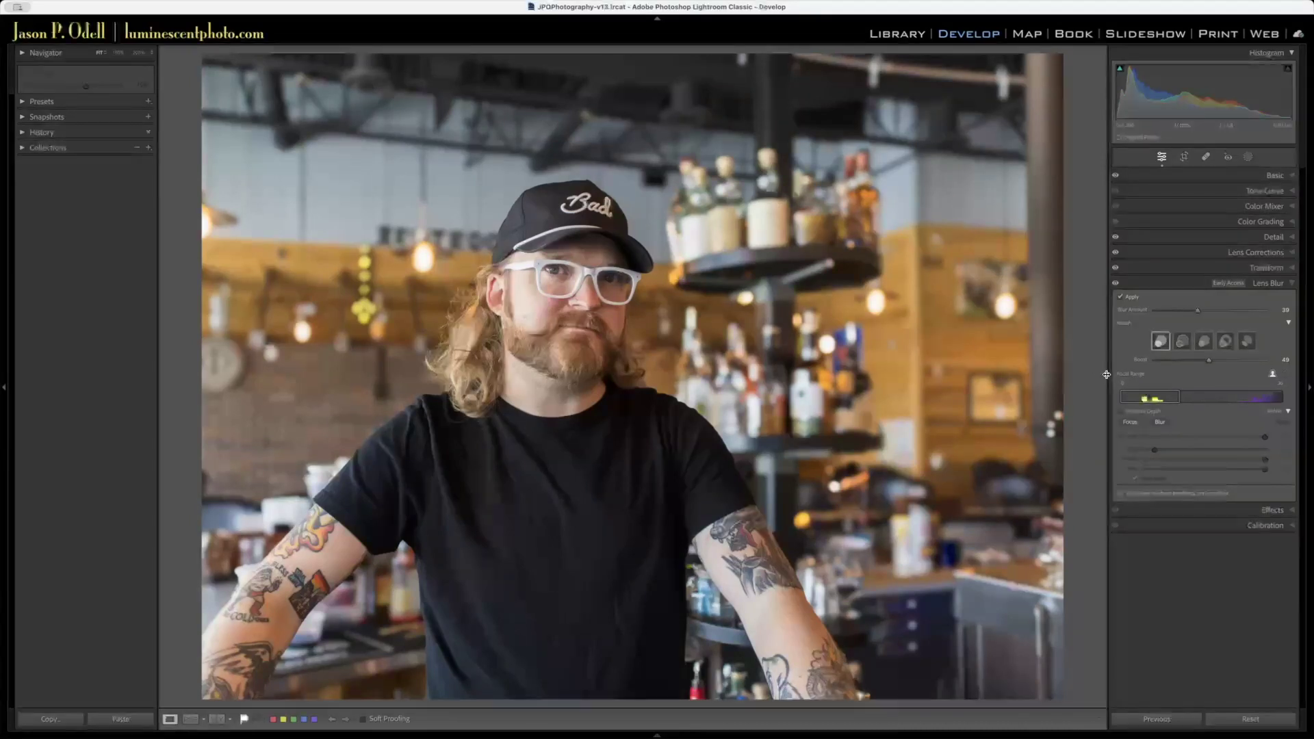
# - Shift the portrait's focal range to the background and back, then size it to keep the man in focus
pyautogui.moveTo(1181, 396); pyautogui.dragTo(1260, 398)
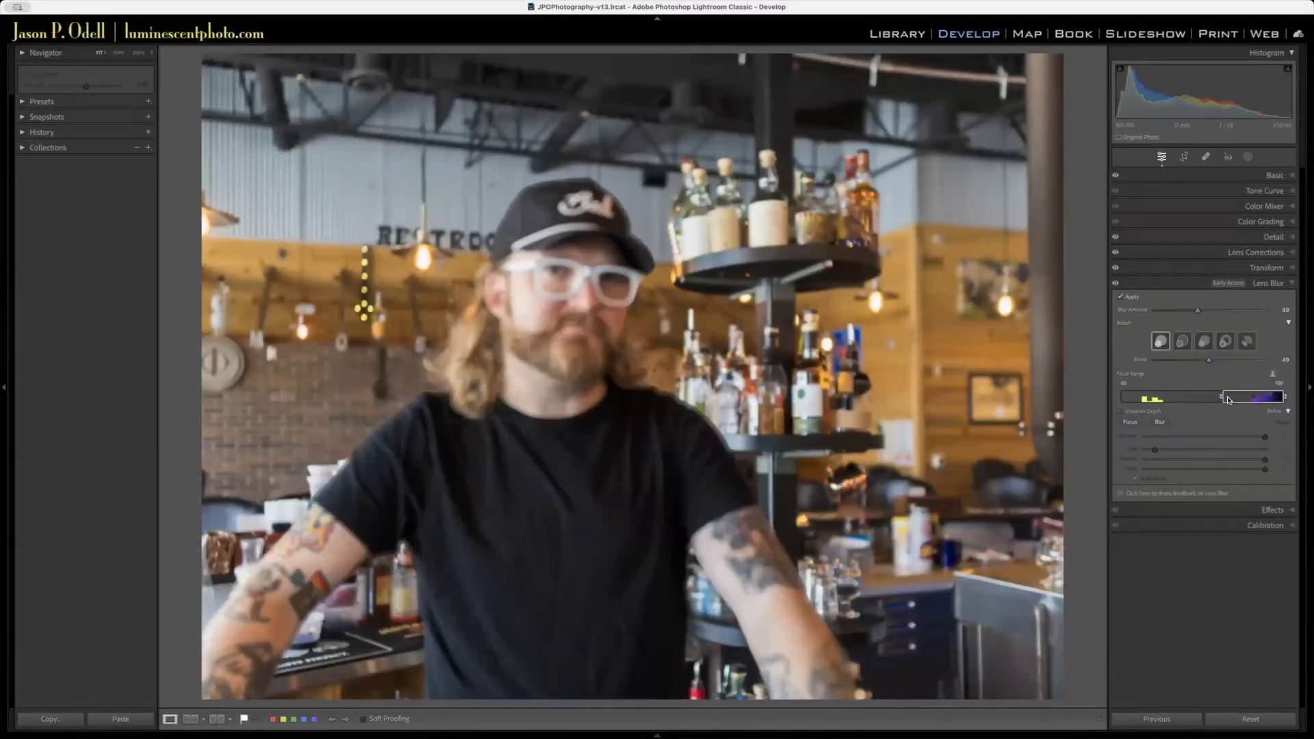
pyautogui.moveTo(1260, 397); pyautogui.dragTo(1158, 398)
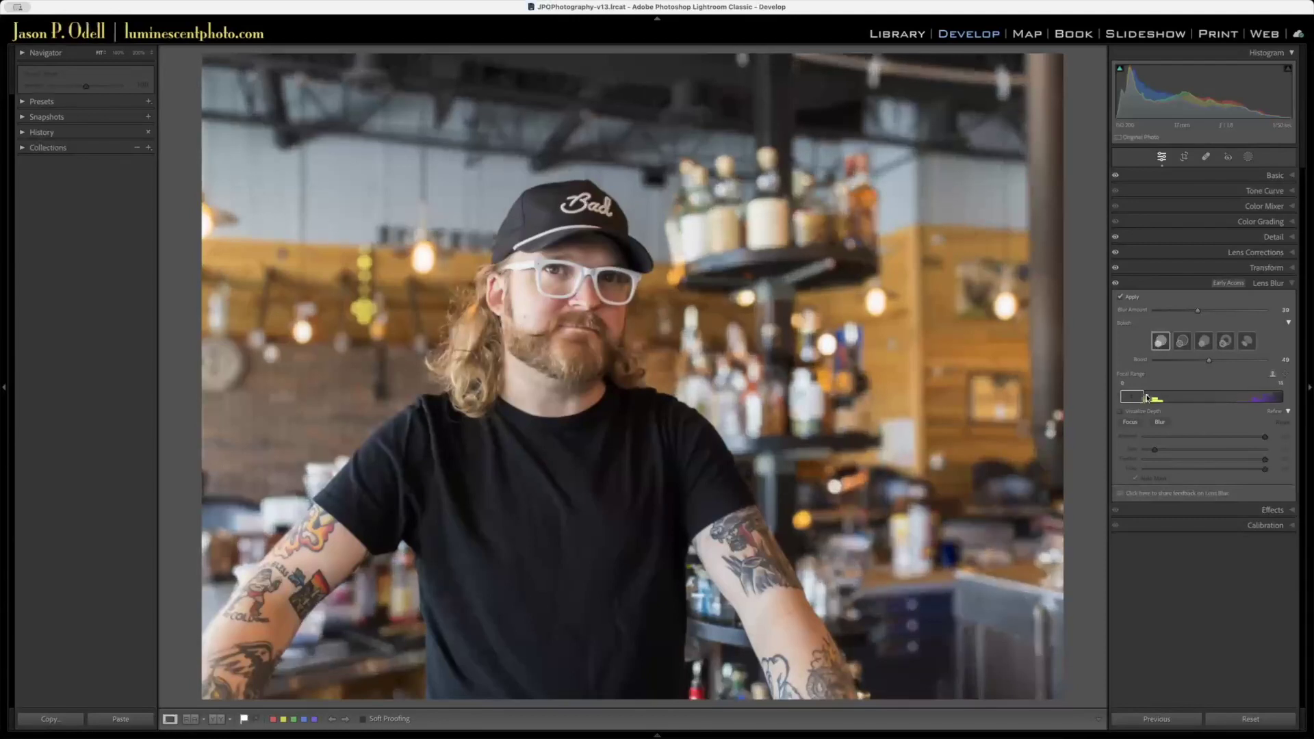
pyautogui.moveTo(1166, 398); pyautogui.dragTo(1174, 398)
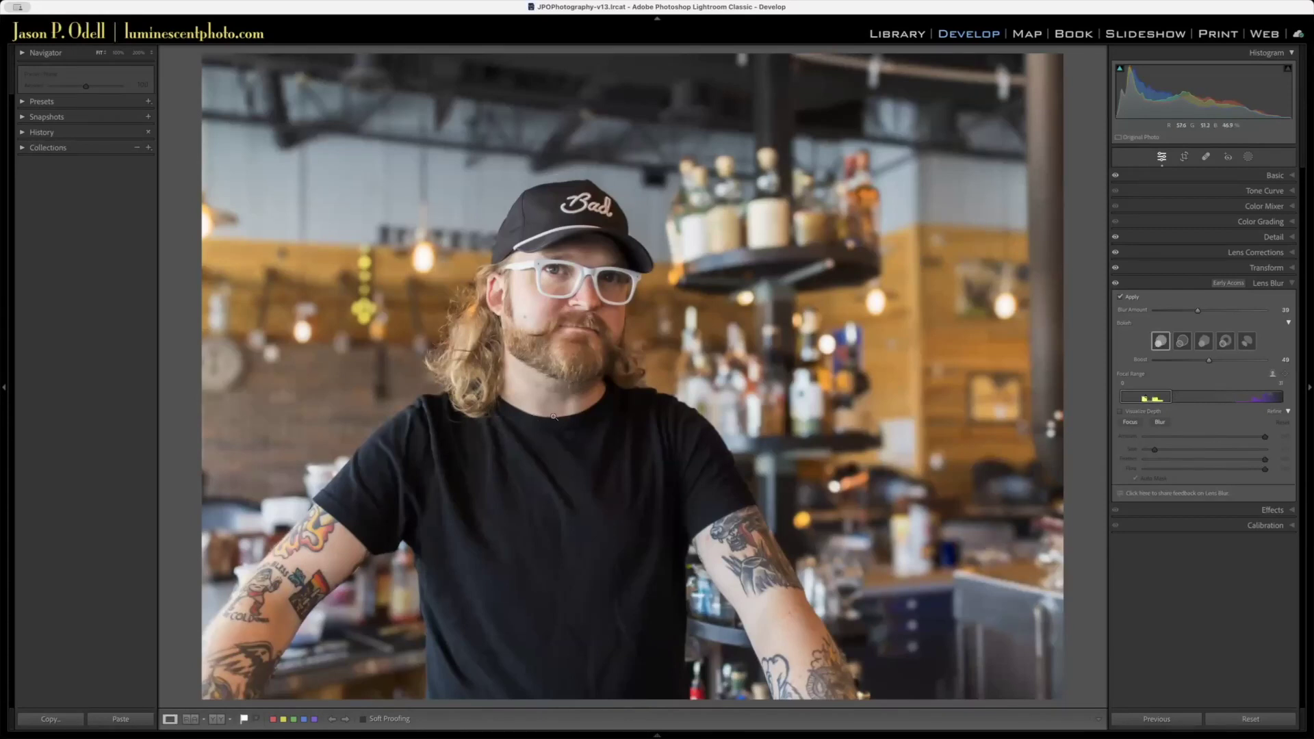
# - Try painting focus onto a bottle on the upper shelf with the Focus refinement brush, then reset the refinement
pyautogui.click(1129, 424)
pyautogui.click(1160, 423)
pyautogui.click(1127, 425)
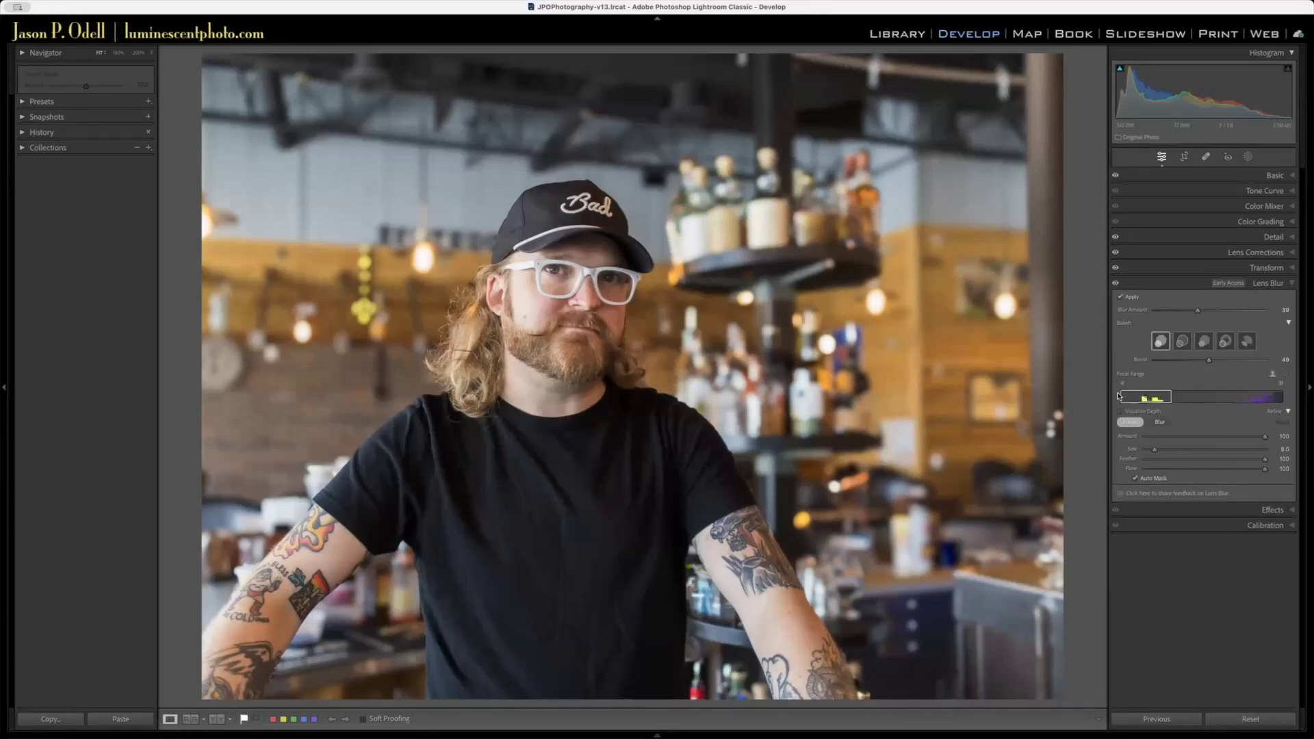
pyautogui.moveTo(770, 209)
pyautogui.mouseDown()
pyautogui.moveTo(770, 226)
pyautogui.moveTo(766, 164)
pyautogui.moveTo(766, 225)
pyautogui.moveTo(752, 234)
pyautogui.moveTo(765, 227)
pyautogui.mouseUp()
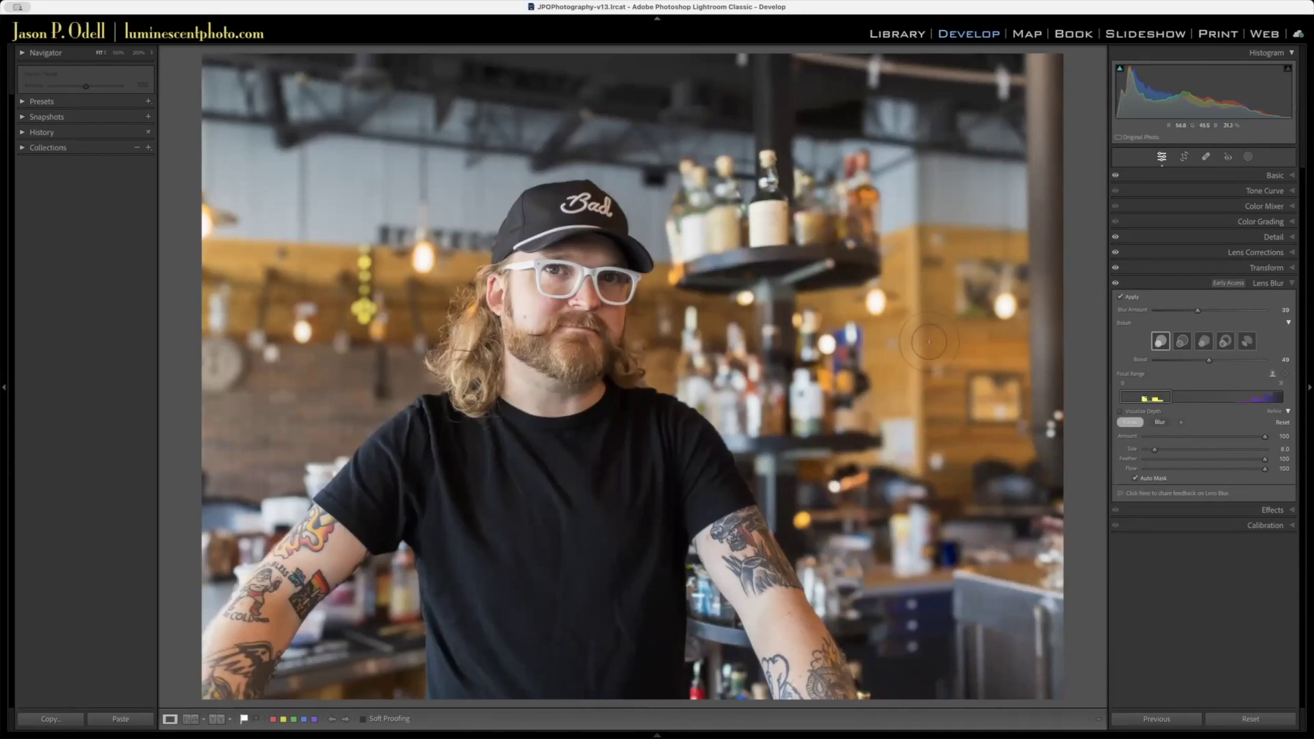
pyautogui.click(1278, 424)
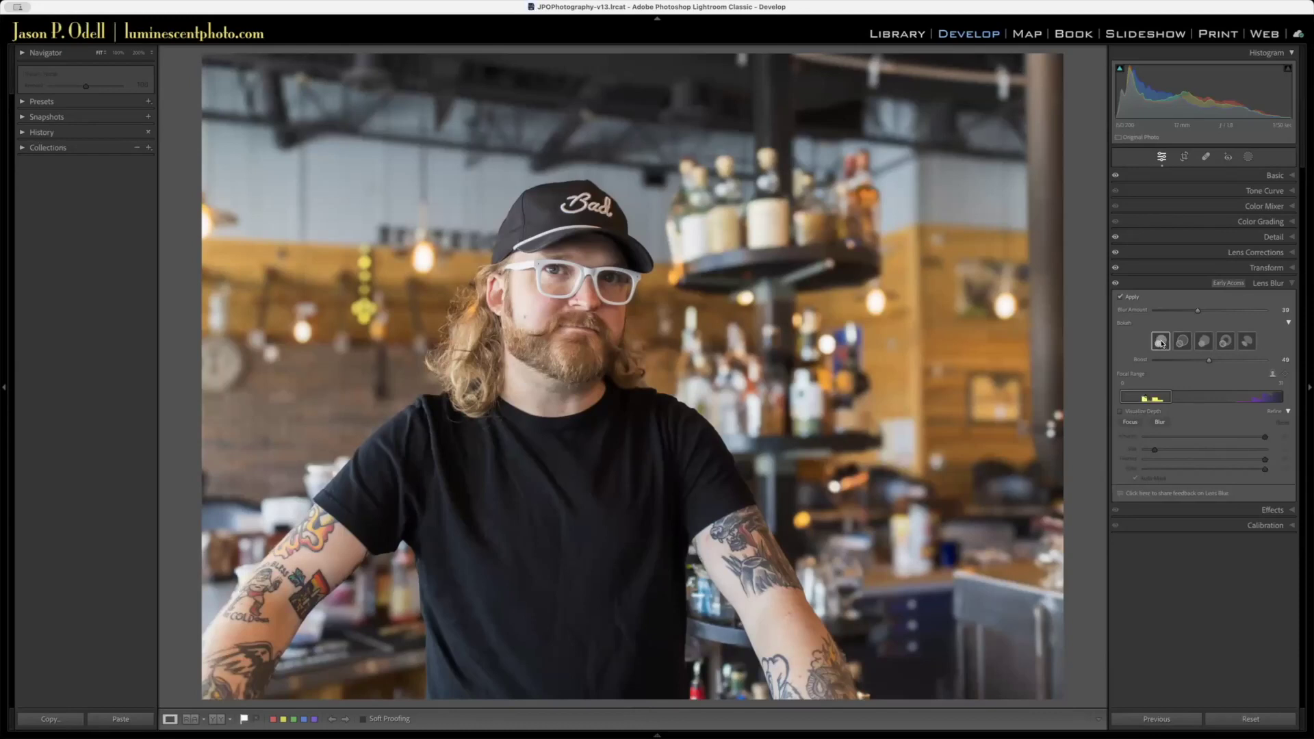
# - Set the portrait's blur amount to 43 and compare the bokeh shapes, ending on the third one
pyautogui.moveTo(1196, 313); pyautogui.dragTo(1202, 313)
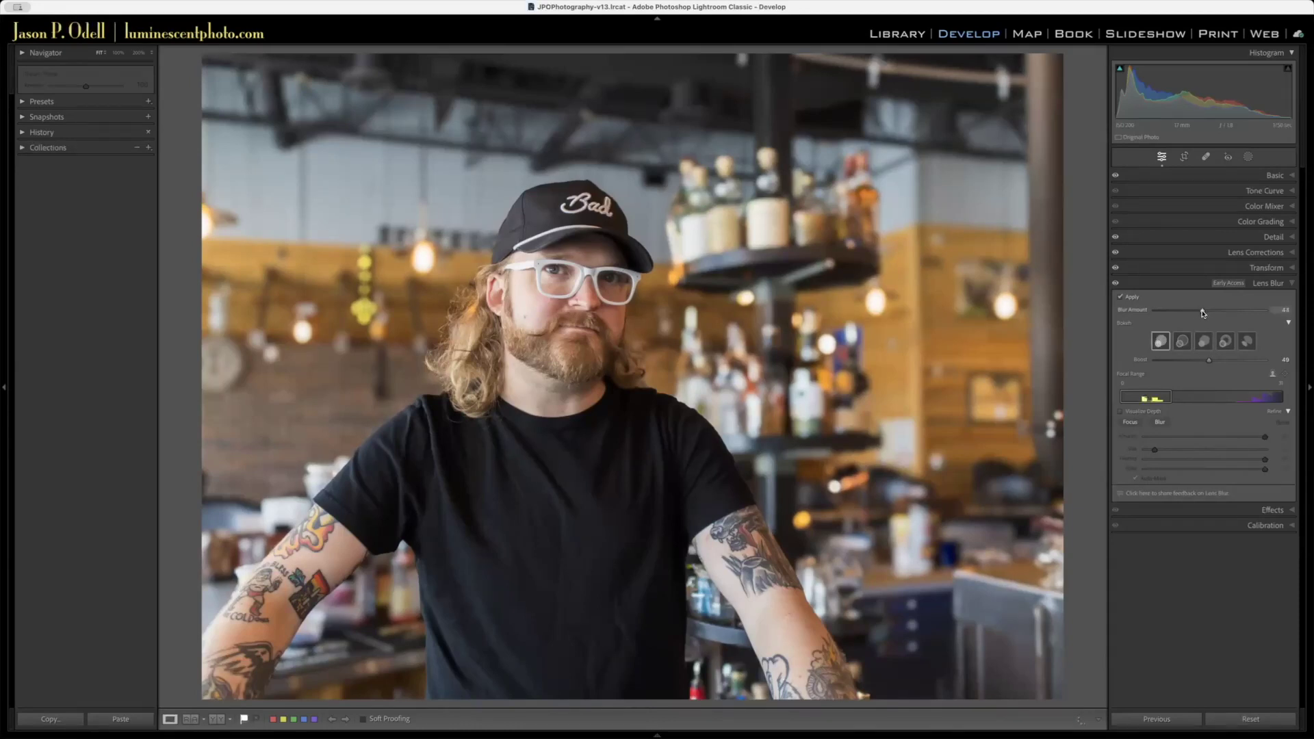
pyautogui.click(1178, 345)
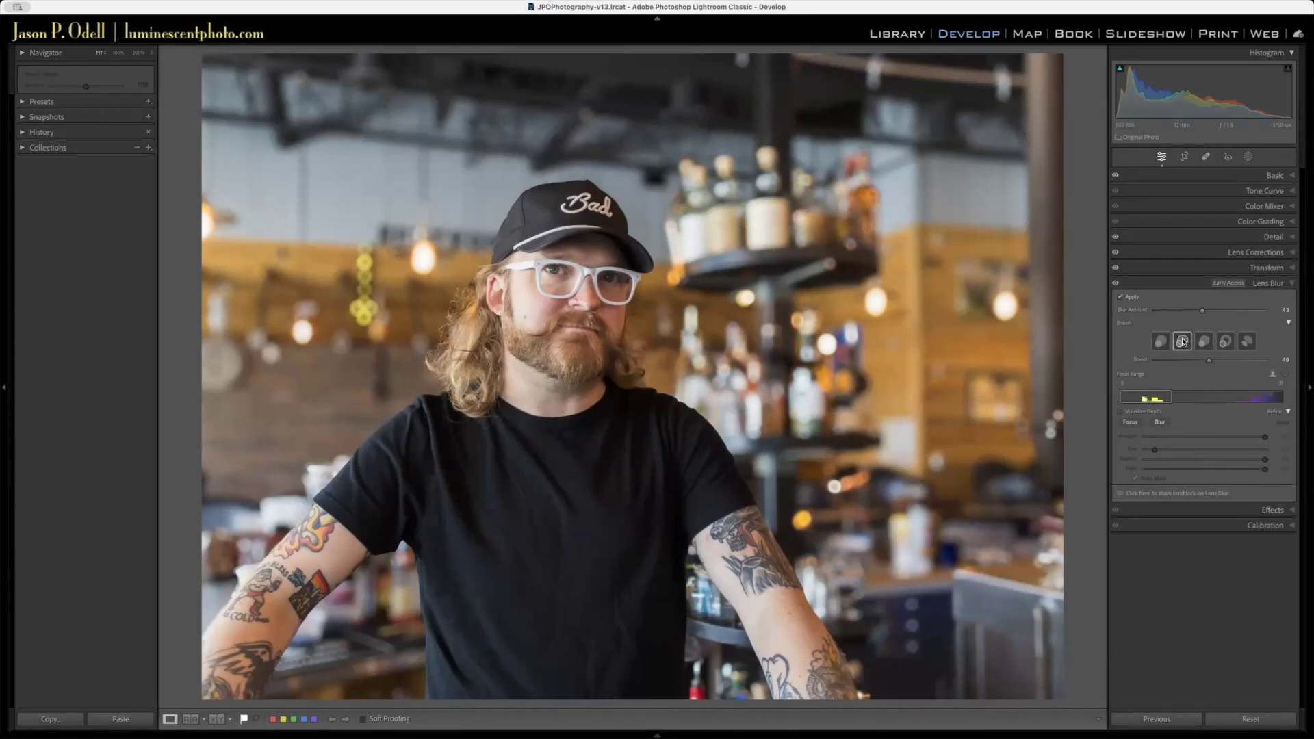
pyautogui.click(1242, 343)
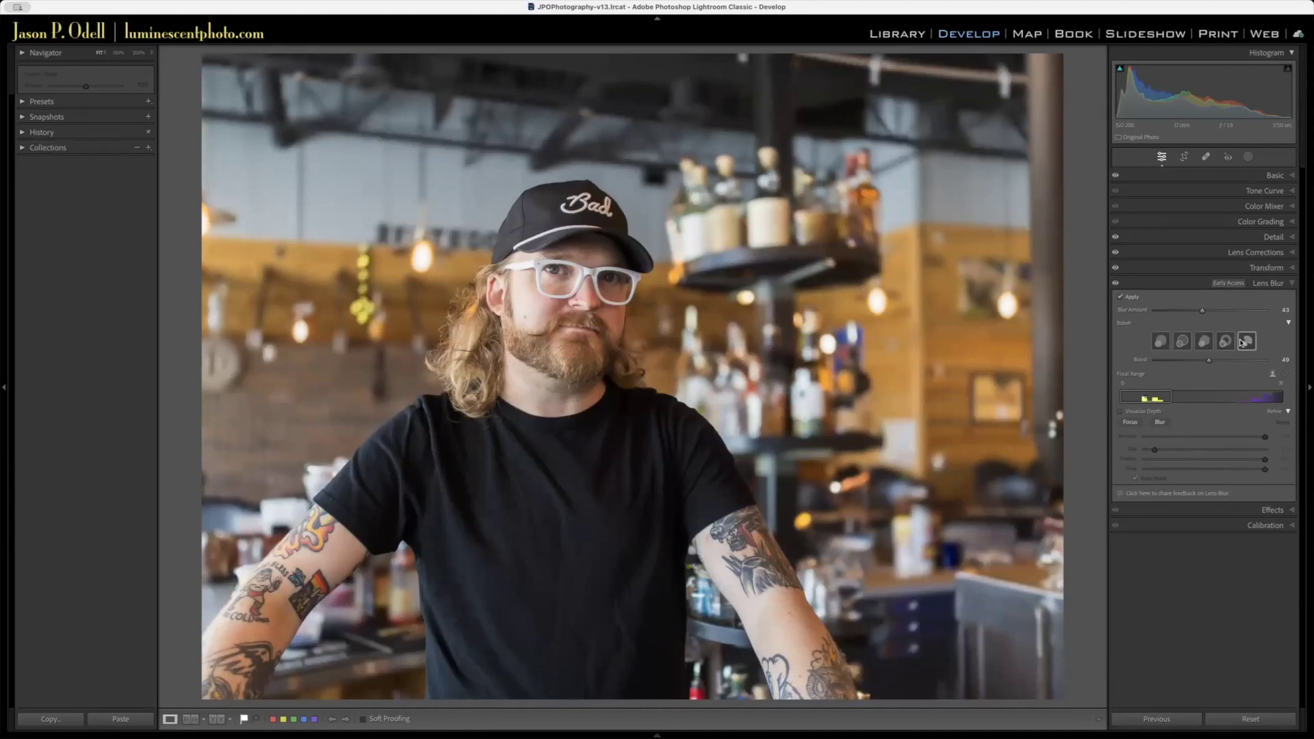
pyautogui.click(1225, 342)
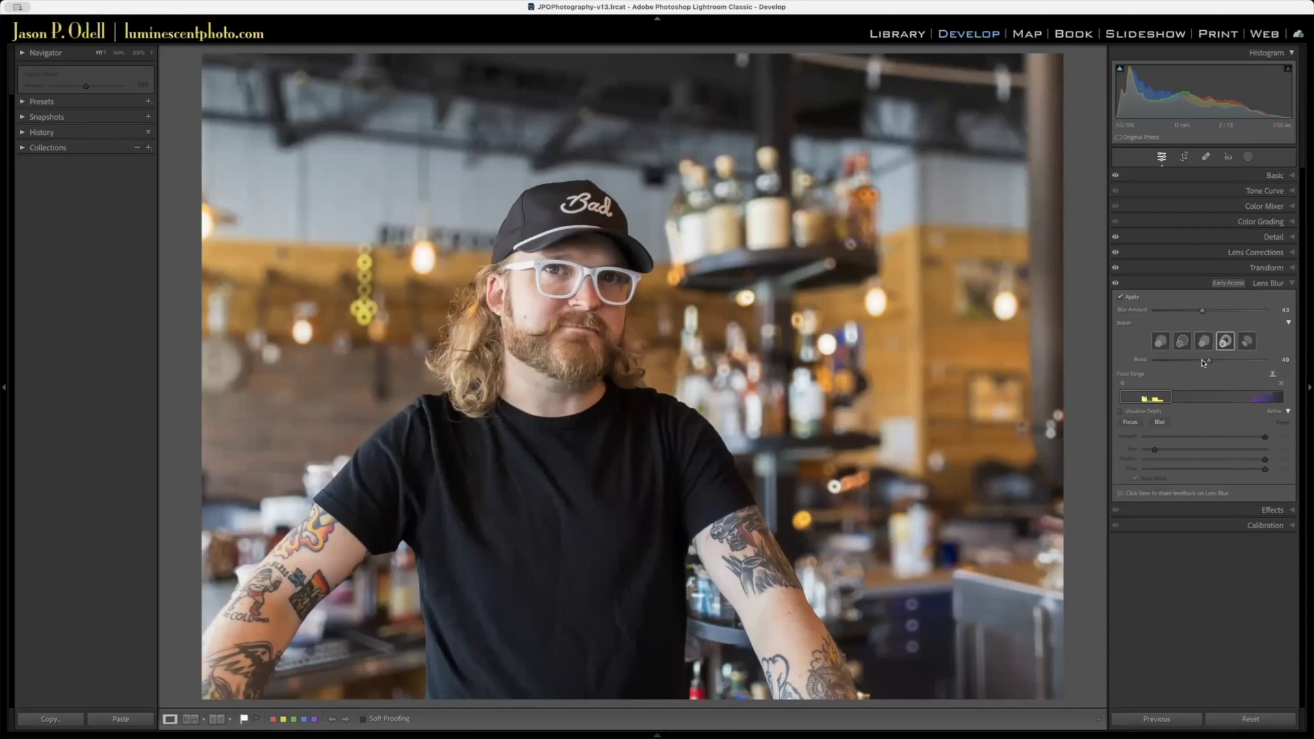
pyautogui.click(1203, 341)
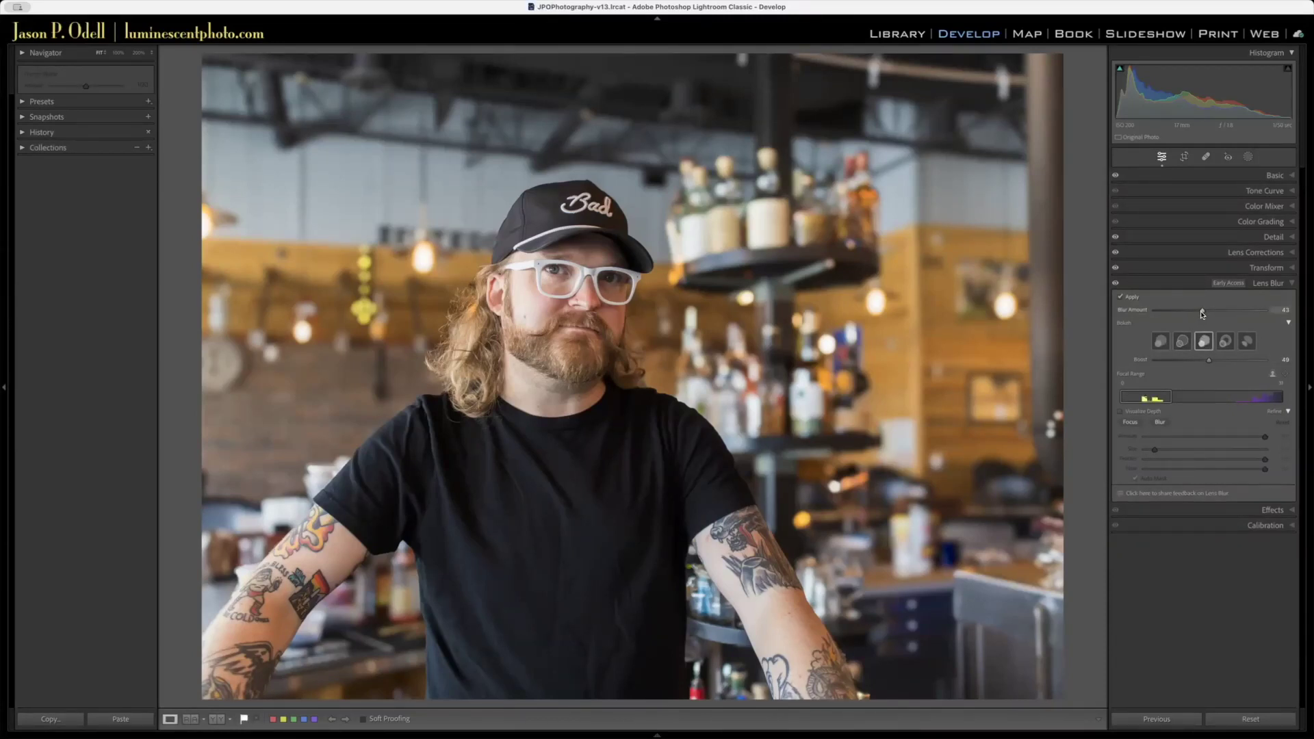
# - Open the photo of the black bird in Develop and apply Lens Blur with a blur amount of about 66
pyautogui.press('g')
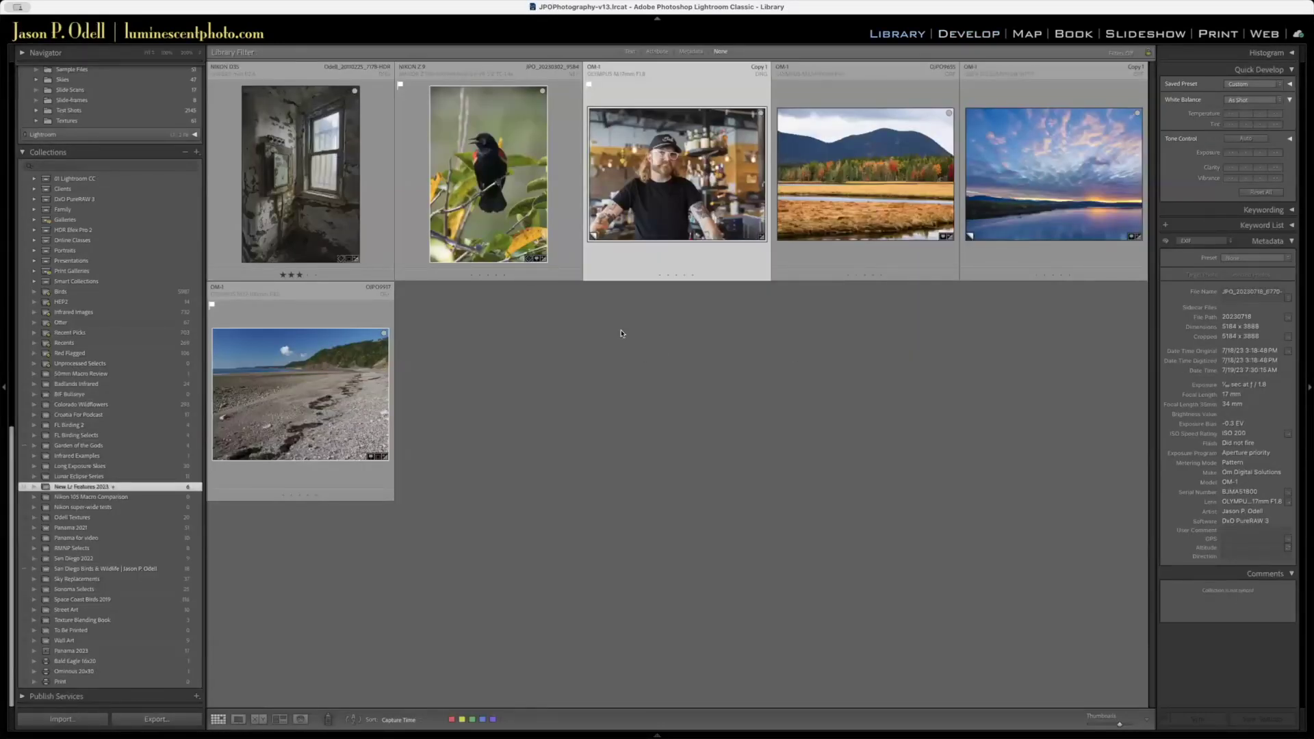
pyautogui.click(495, 170)
pyautogui.press('e')
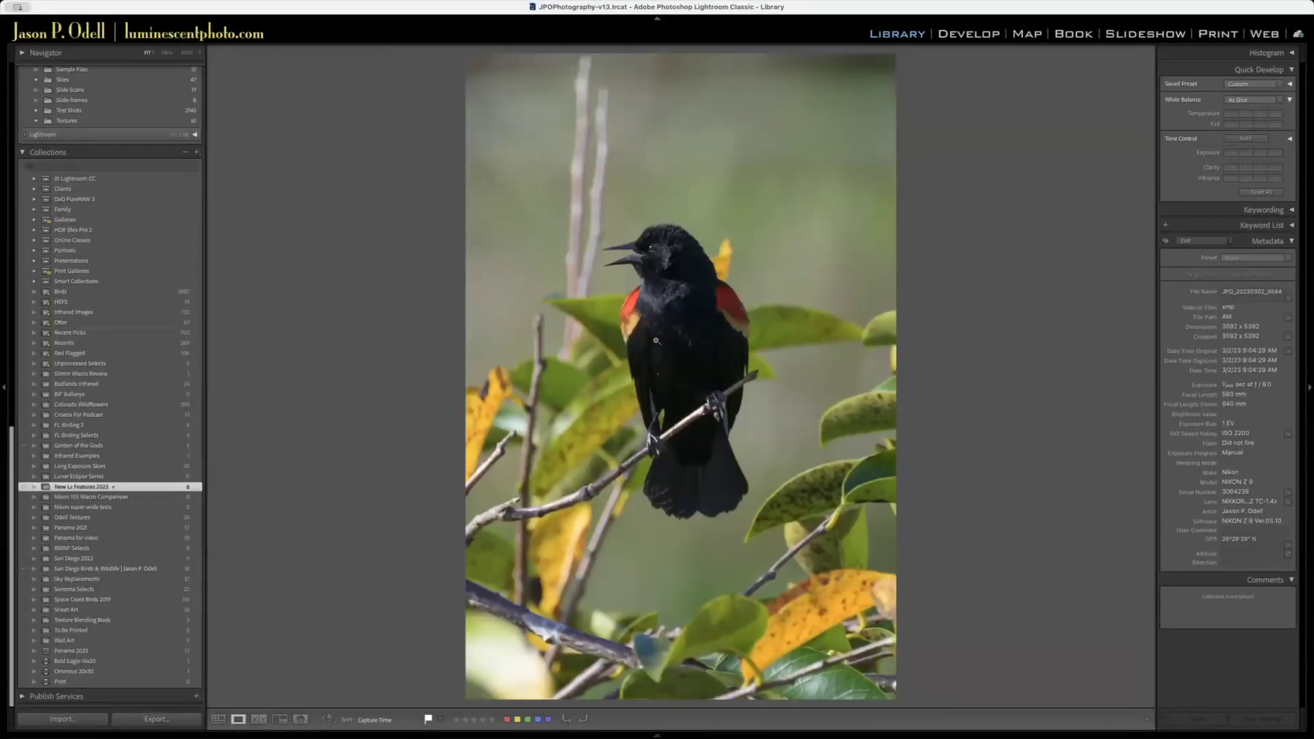
pyautogui.press('d')
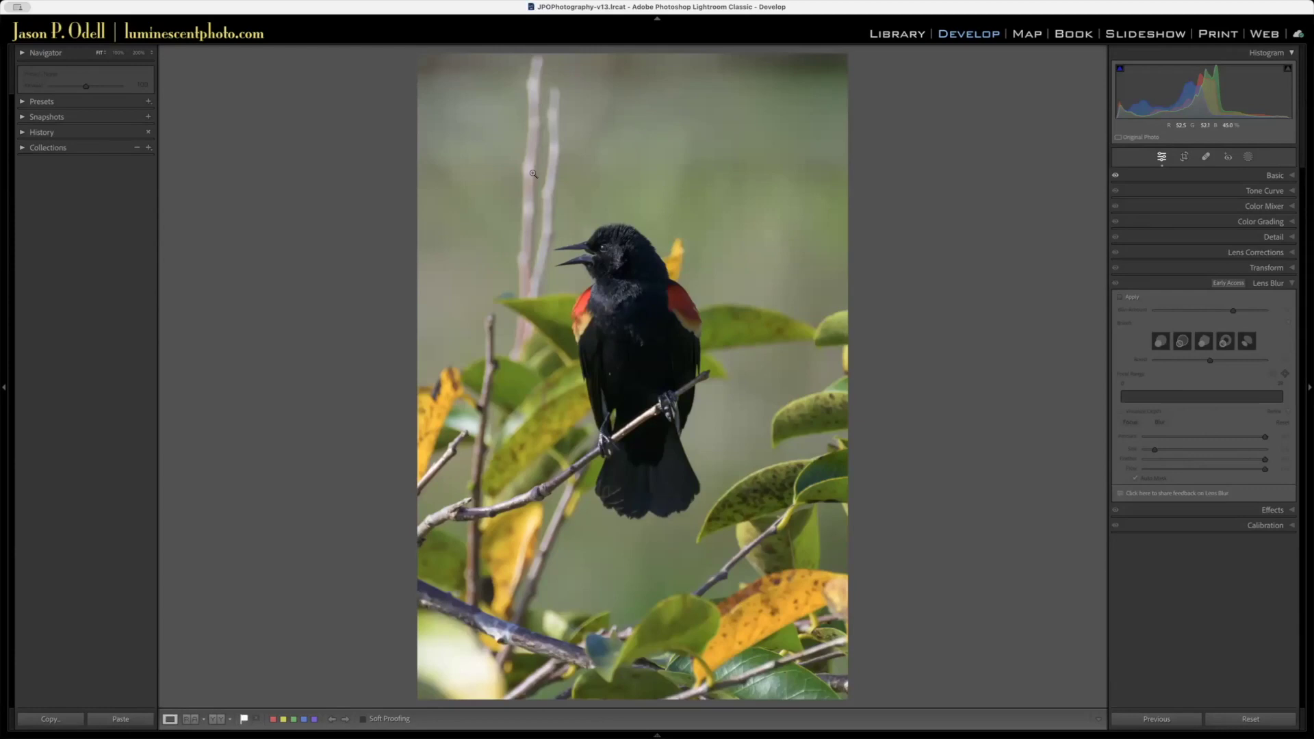
pyautogui.click(1119, 297)
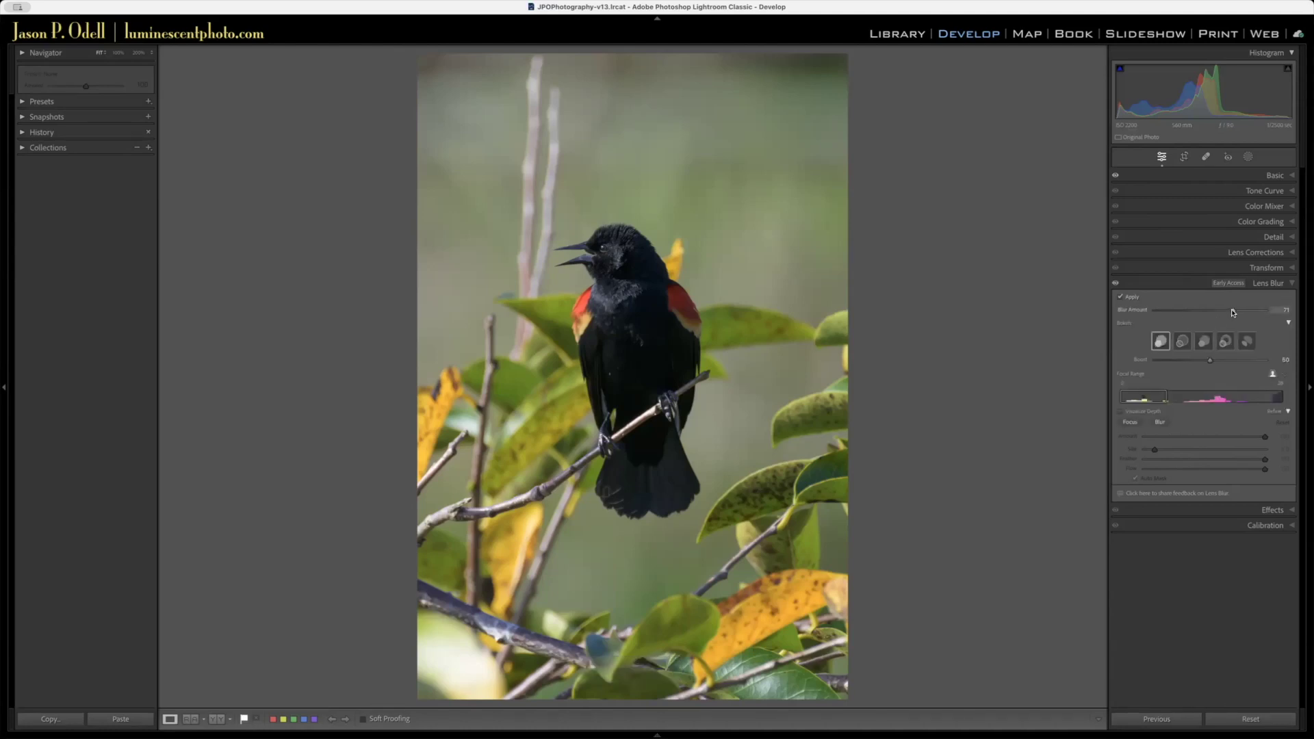
pyautogui.moveTo(1233, 313)
pyautogui.mouseDown()
pyautogui.moveTo(1173, 314)
pyautogui.moveTo(1227, 313)
pyautogui.mouseUp()
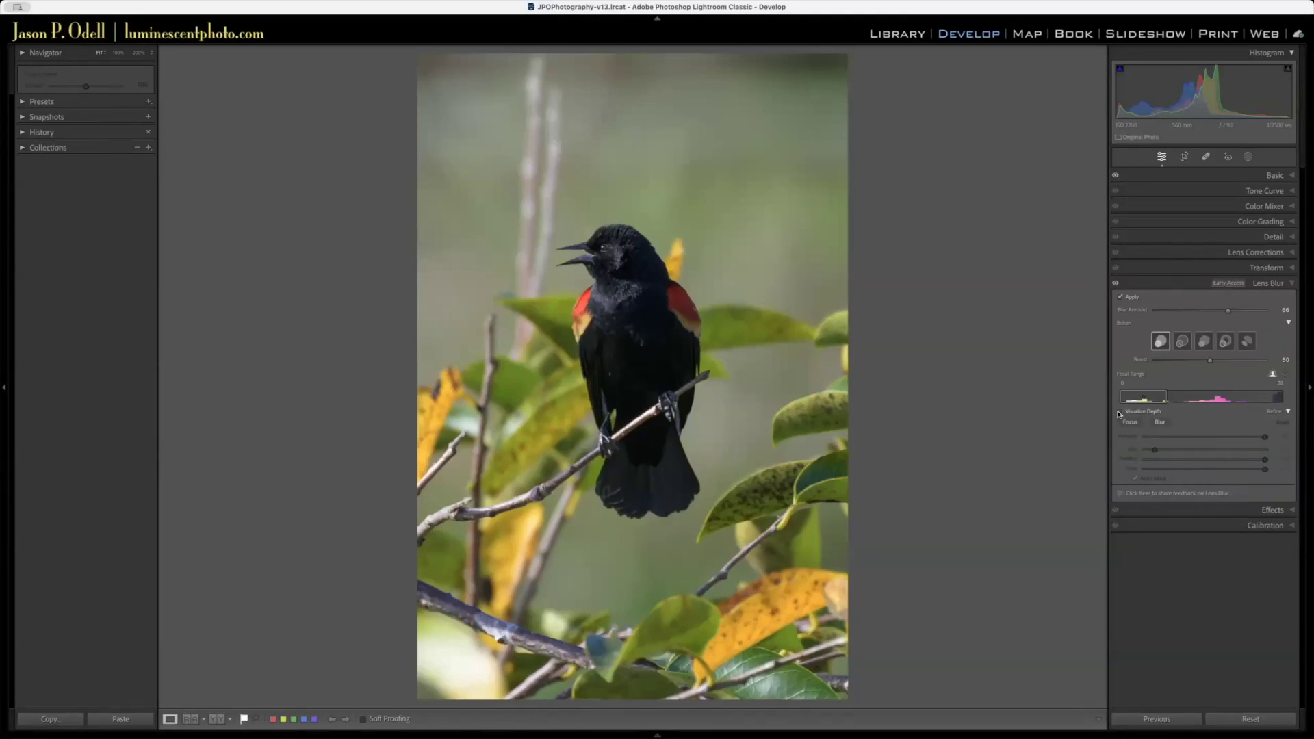
# - Preview the bird photo's depth map, turn the visualization off, and lower the blur amount slightly
pyautogui.click(1146, 412)
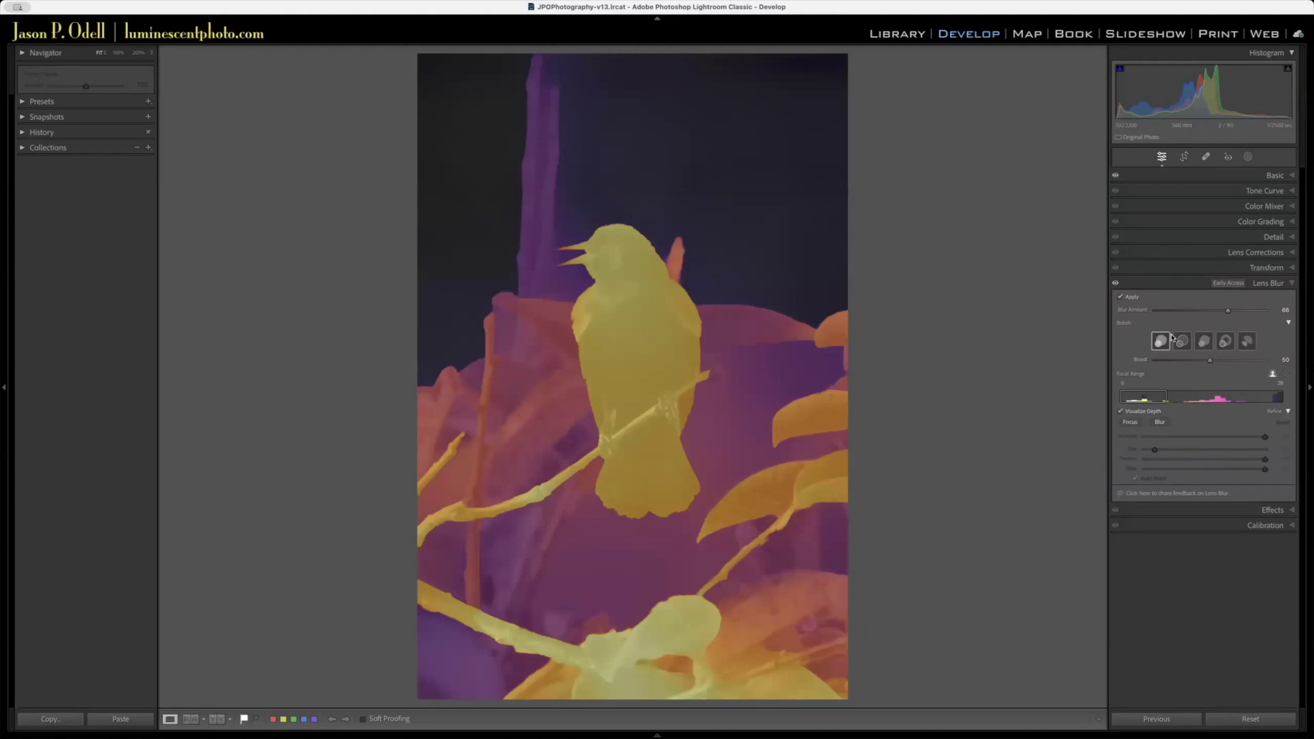
pyautogui.click(1136, 413)
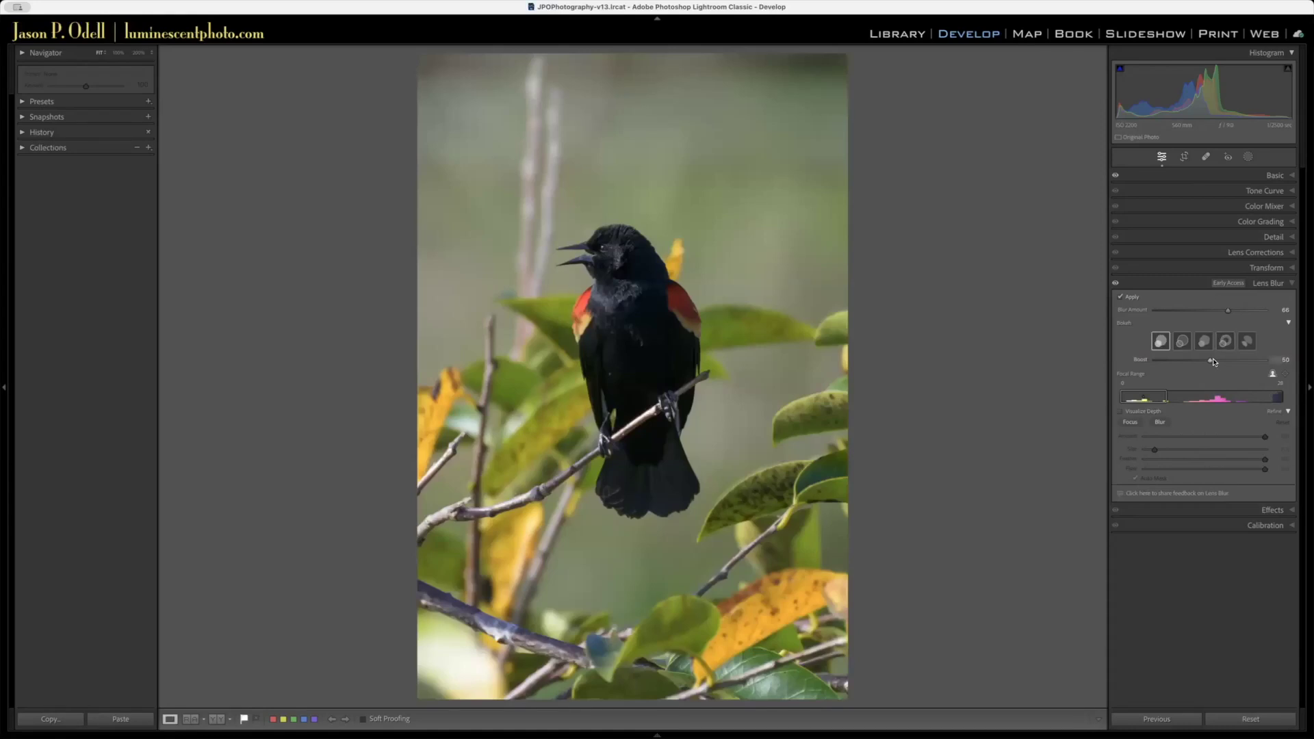
pyautogui.moveTo(1228, 311)
pyautogui.mouseDown()
pyautogui.moveTo(1194, 312)
pyautogui.moveTo(1223, 315)
pyautogui.mouseUp()
# - Return to the photo grid and open the pebble beach photo in Develop
pyautogui.press('g')
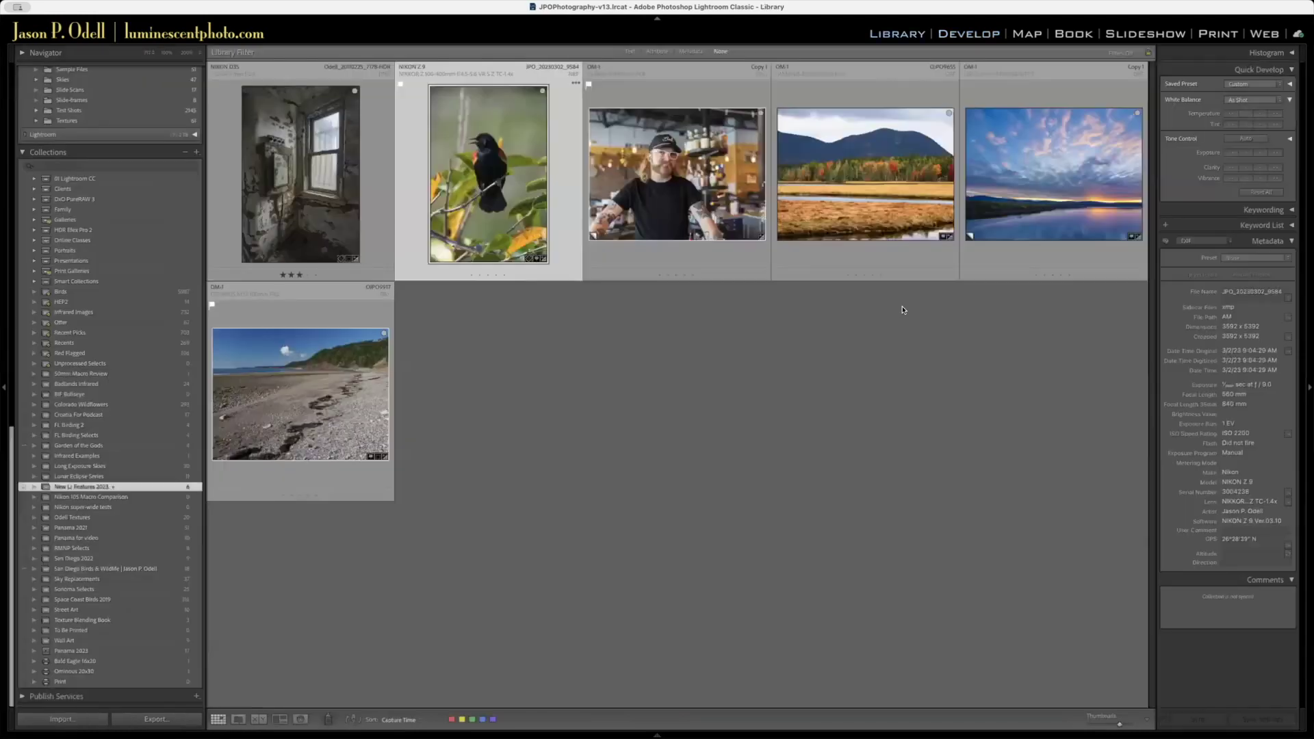
pyautogui.click(367, 385)
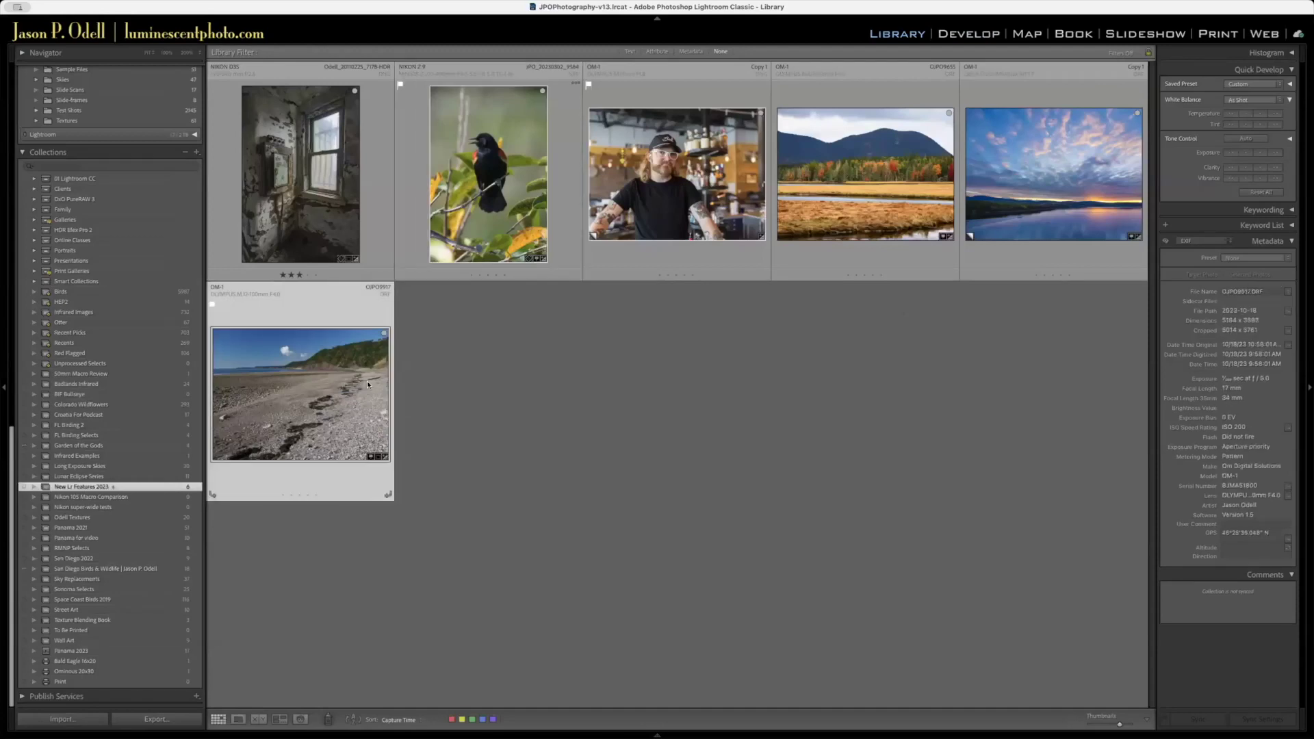
pyautogui.press('d')
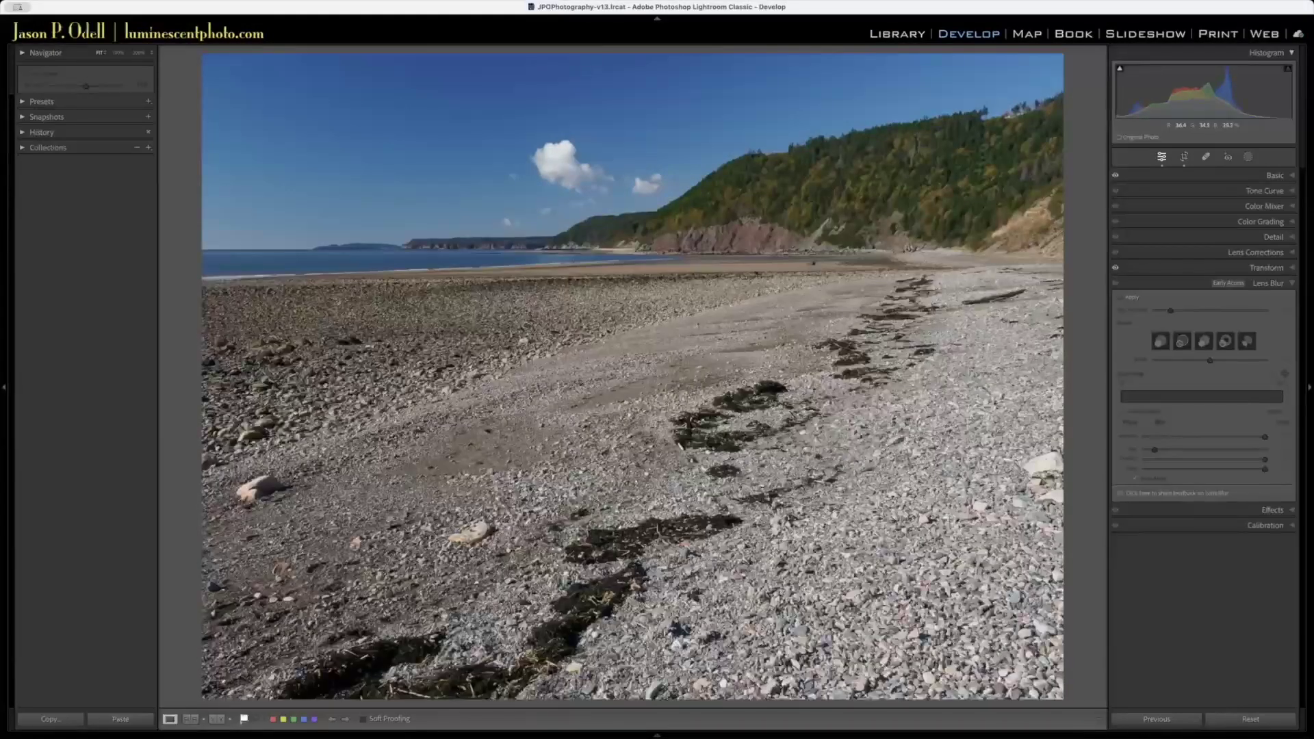
# - Try Lens Blur on the beach photo with a blur amount of about 75, then switch the effect off
pyautogui.click(1130, 298)
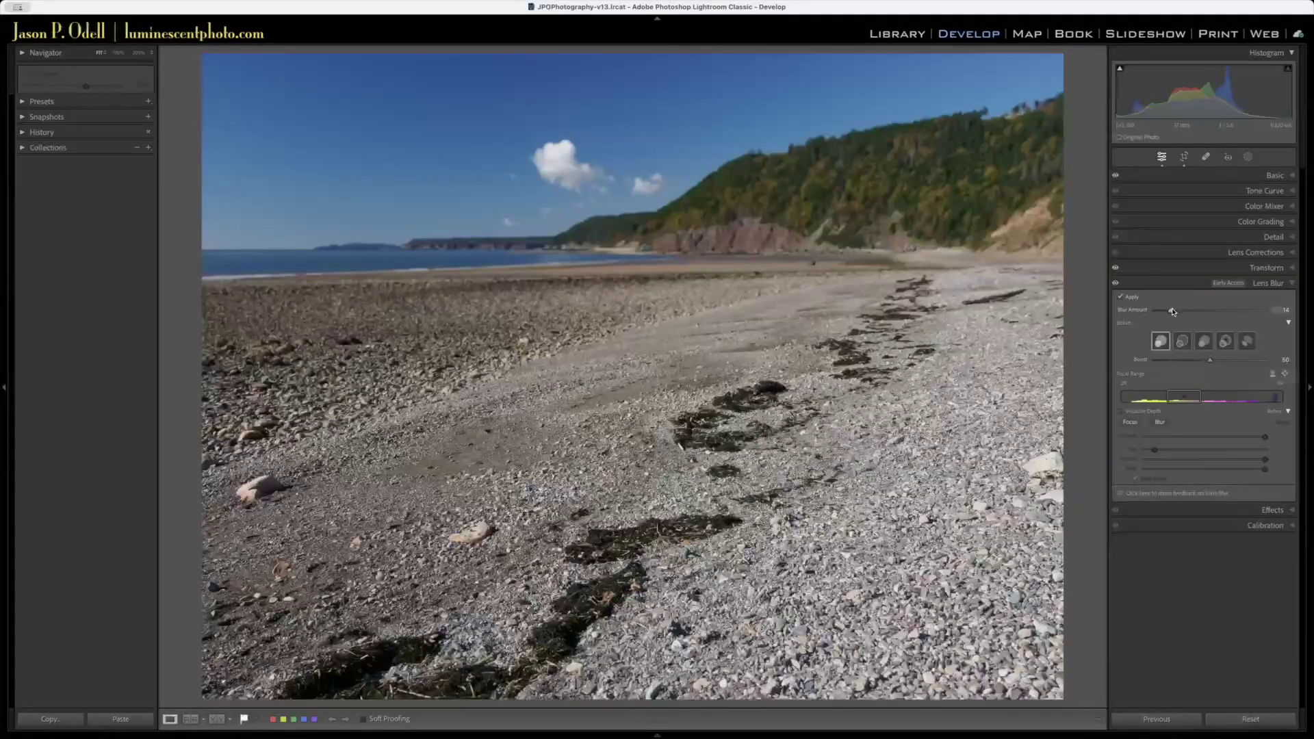
pyautogui.moveTo(1170, 312); pyautogui.dragTo(1239, 315)
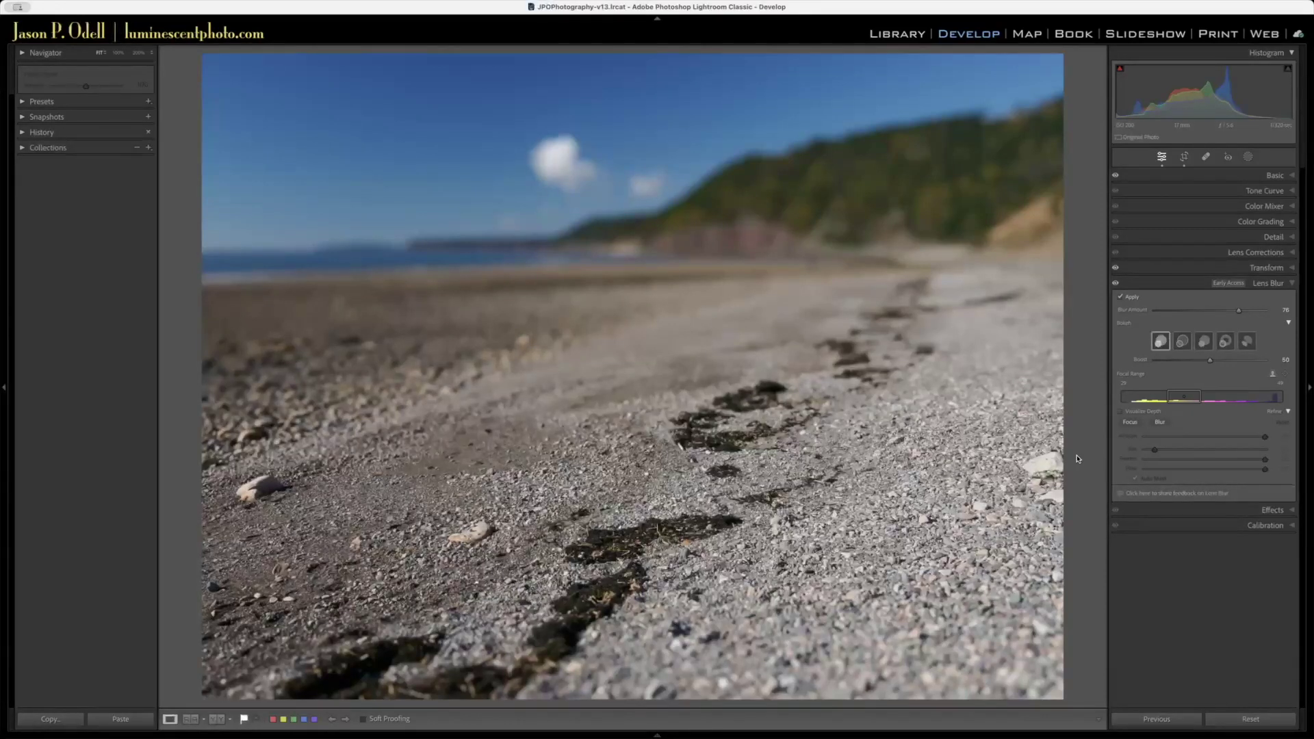
pyautogui.click(1133, 299)
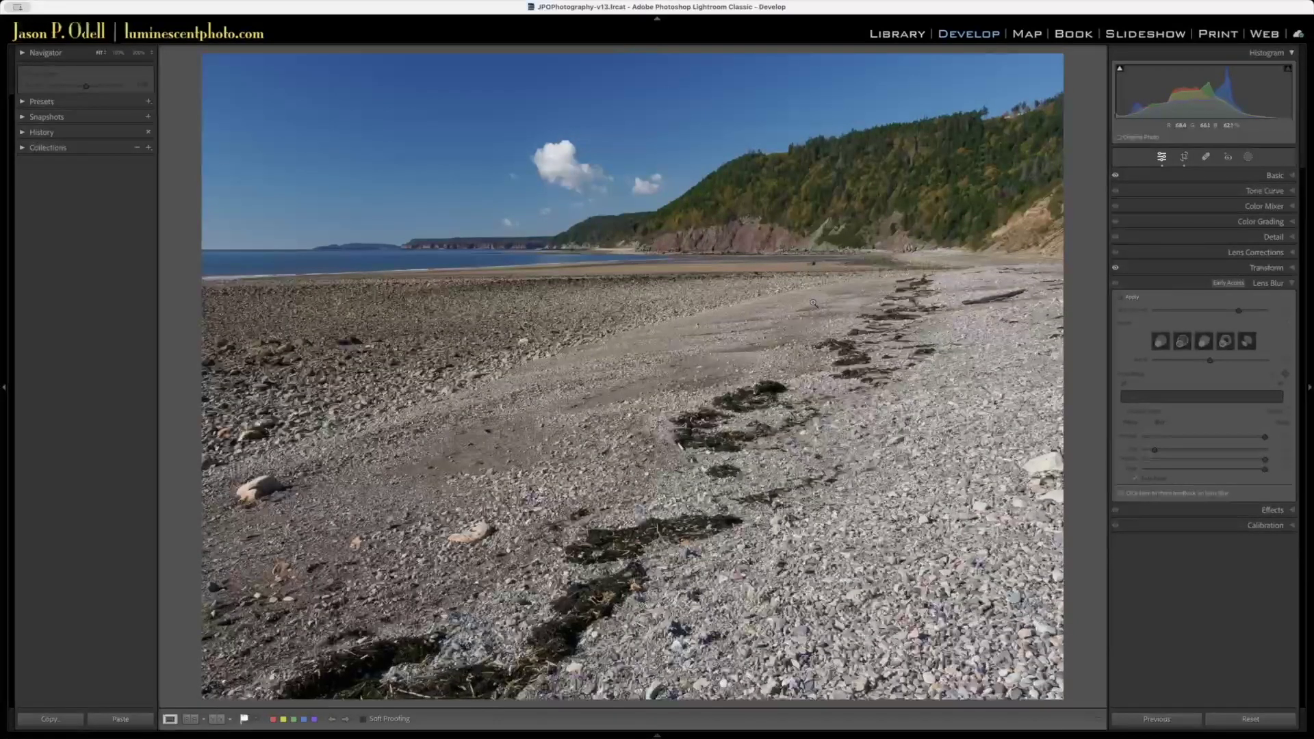
# - Open the photo of the derelict room with the window in Develop and collapse the Lens Blur settings
pyautogui.press('g')
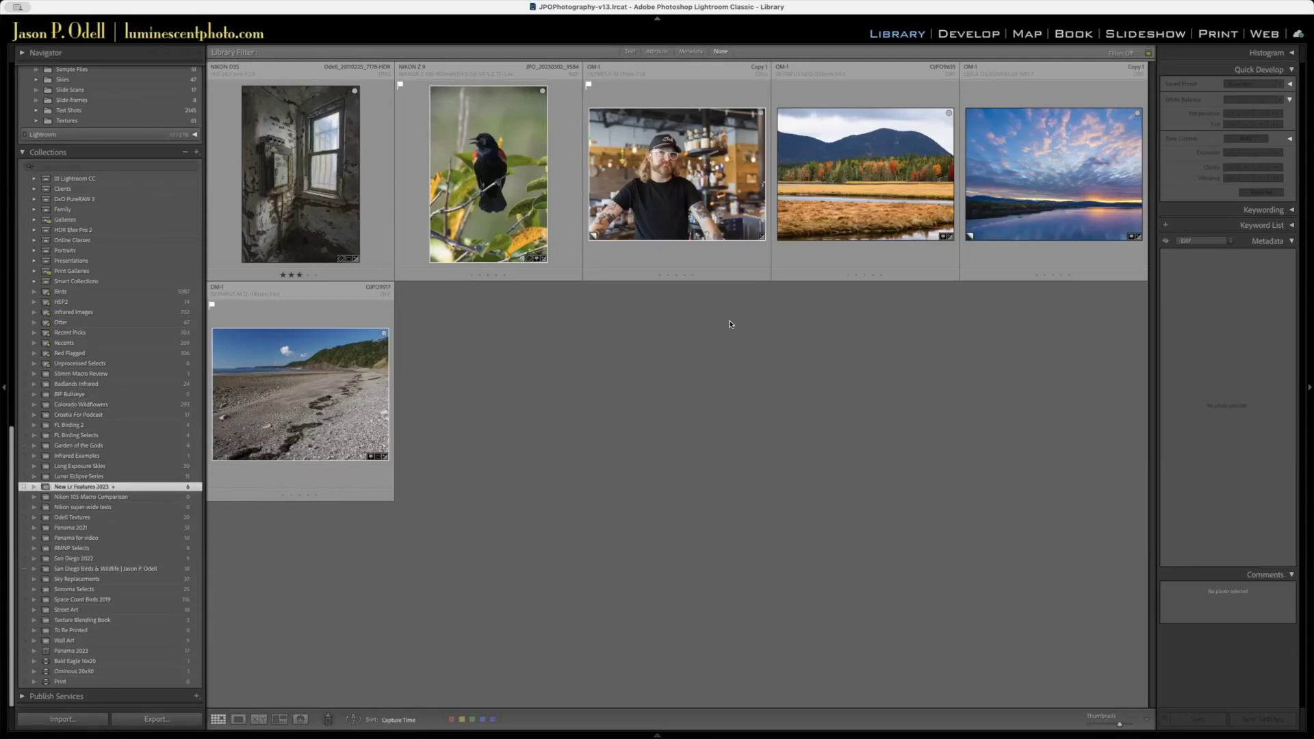
pyautogui.click(302, 202)
pyautogui.press('d')
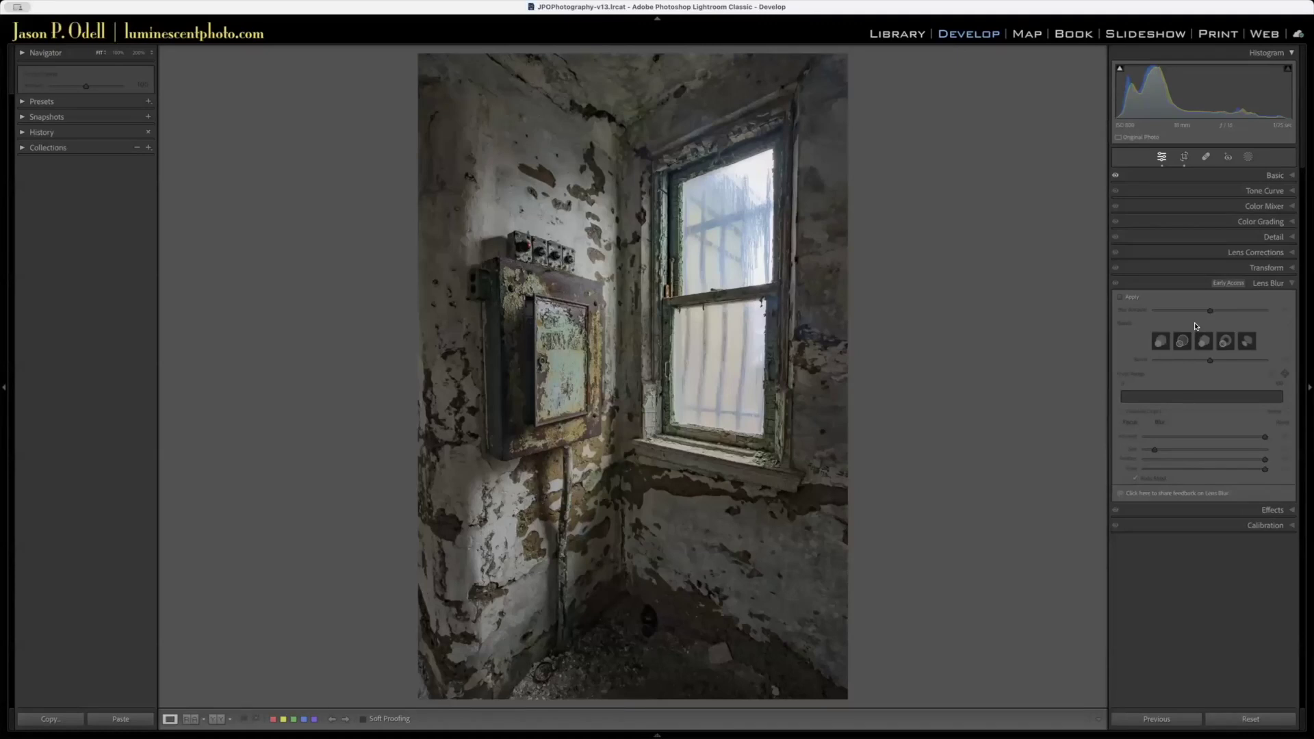
pyautogui.click(1264, 284)
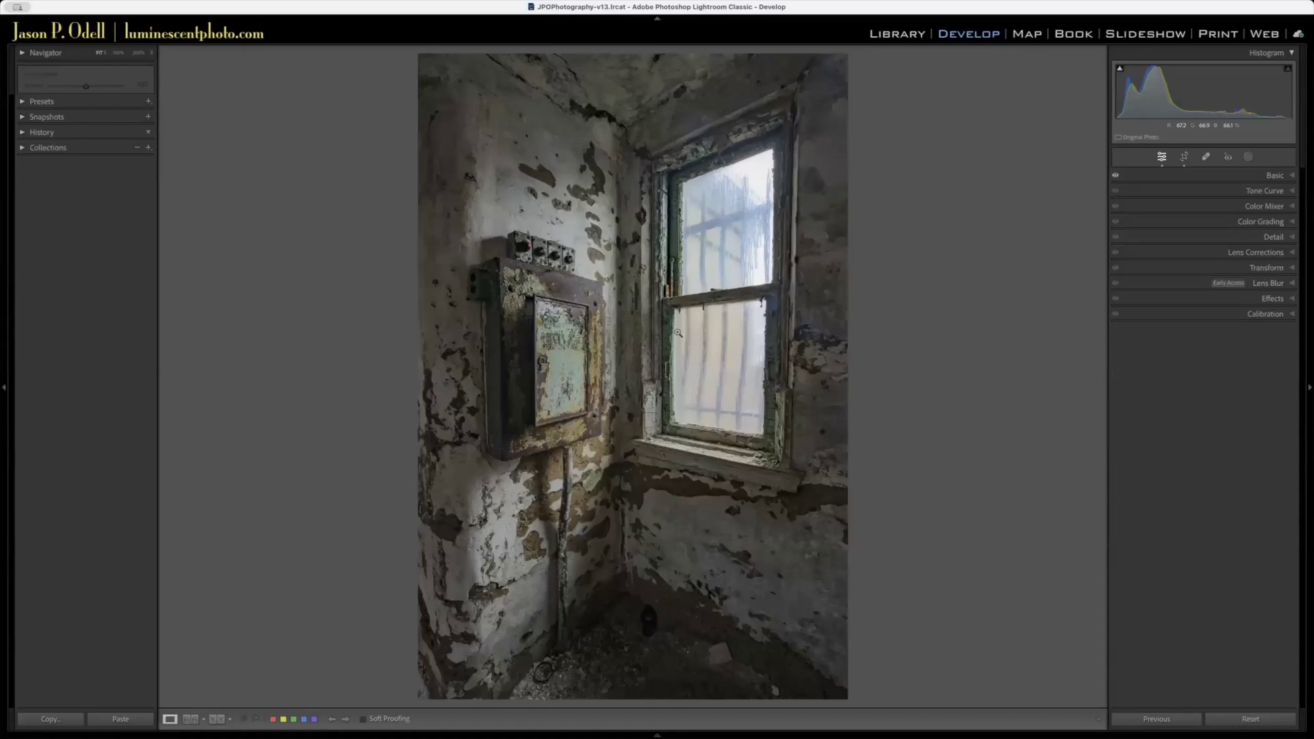
# - Enable HDR editing for the room photo in the Basic adjustments and set Whites to about -75
pyautogui.click(1267, 180)
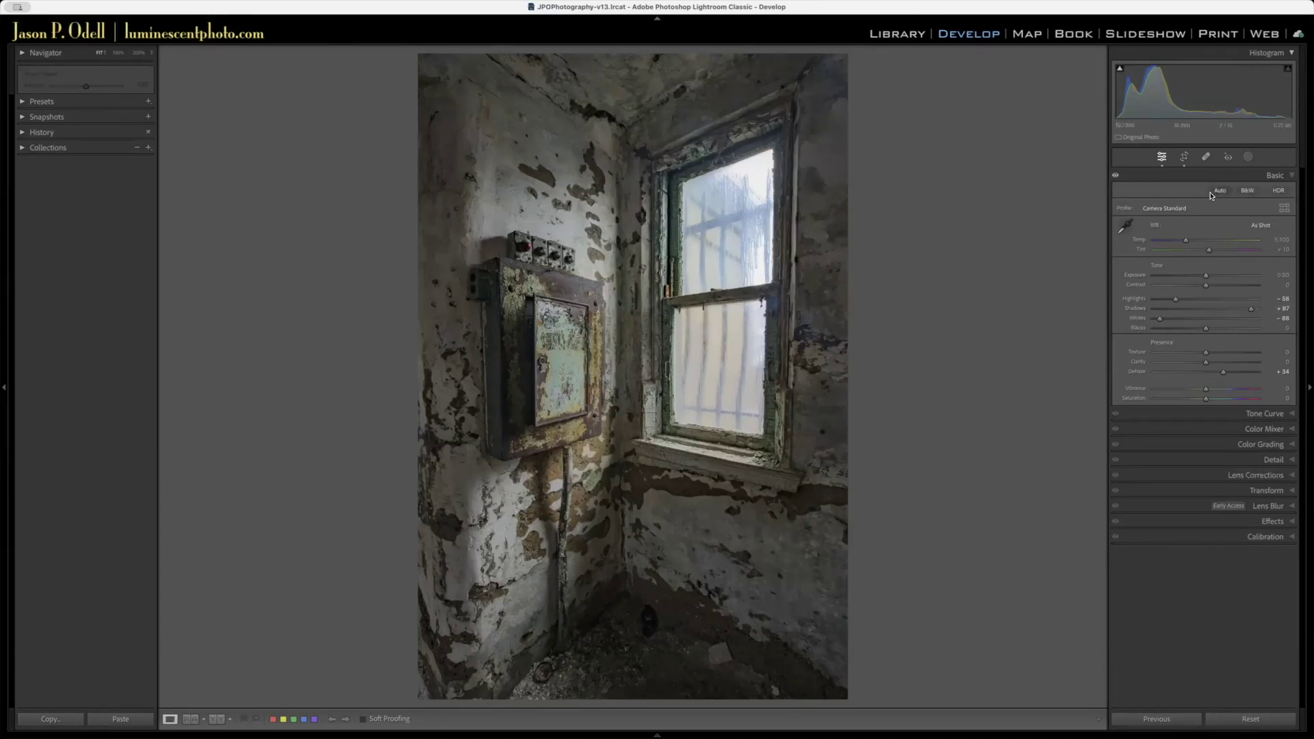
pyautogui.click(1277, 191)
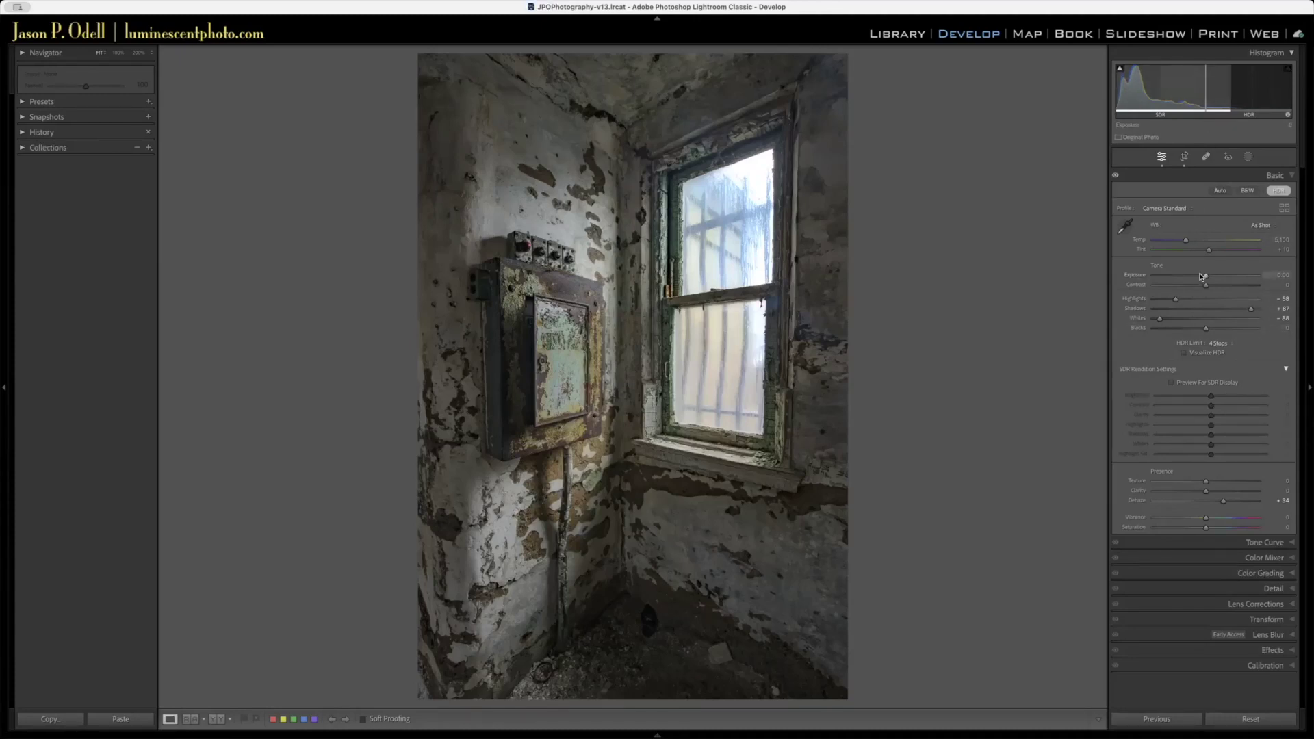
pyautogui.moveTo(1159, 320)
pyautogui.mouseDown()
pyautogui.moveTo(1193, 320)
pyautogui.moveTo(1167, 320)
pyautogui.mouseUp()
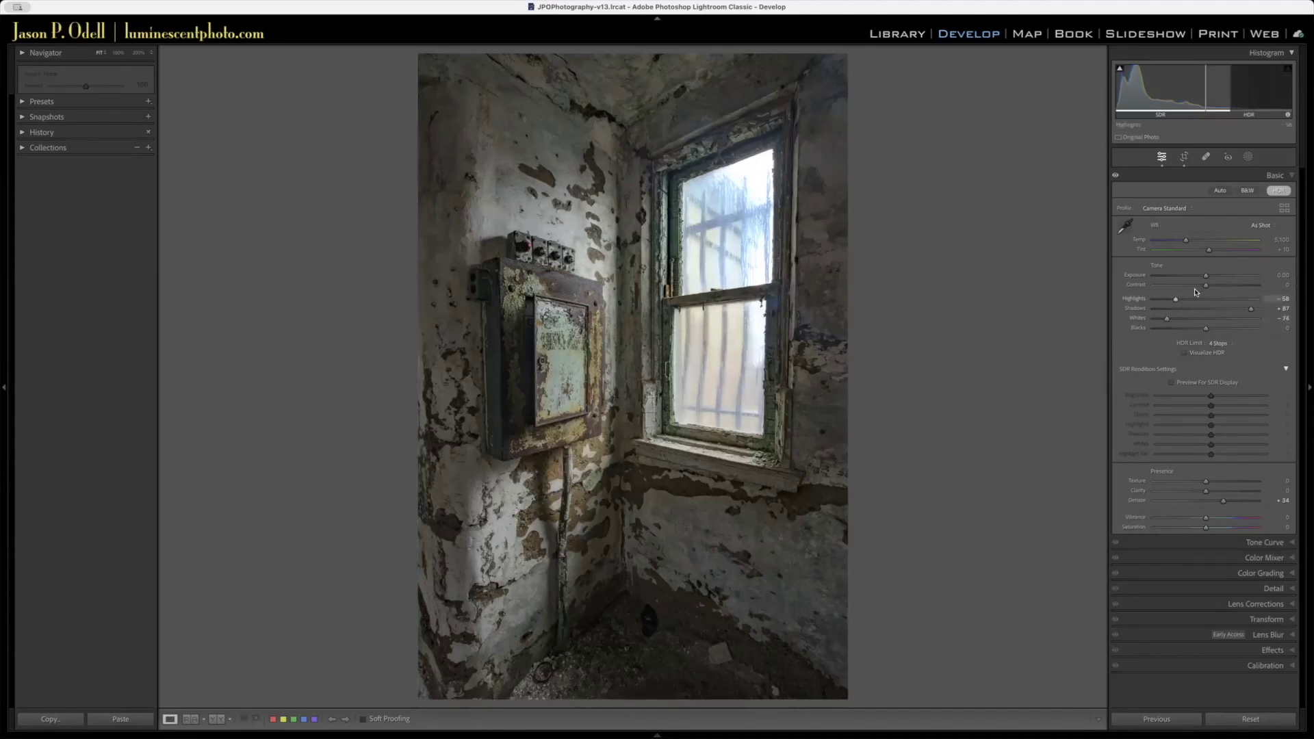
# - Raise the room photo's Exposure to about +1.2 and check its HDR areas with the Visualize HDR overlay, leaving the overlay off
pyautogui.moveTo(1172, 90); pyautogui.dragTo(1211, 89)
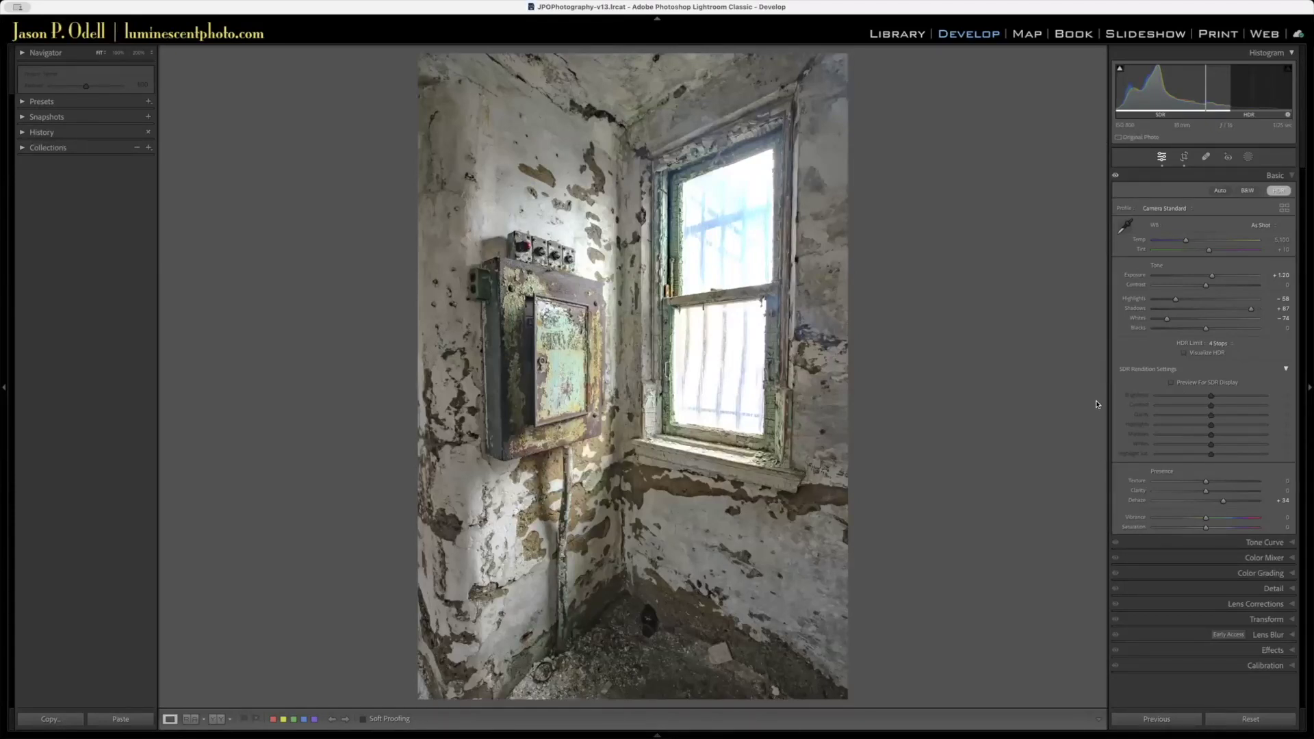
pyautogui.click(1190, 355)
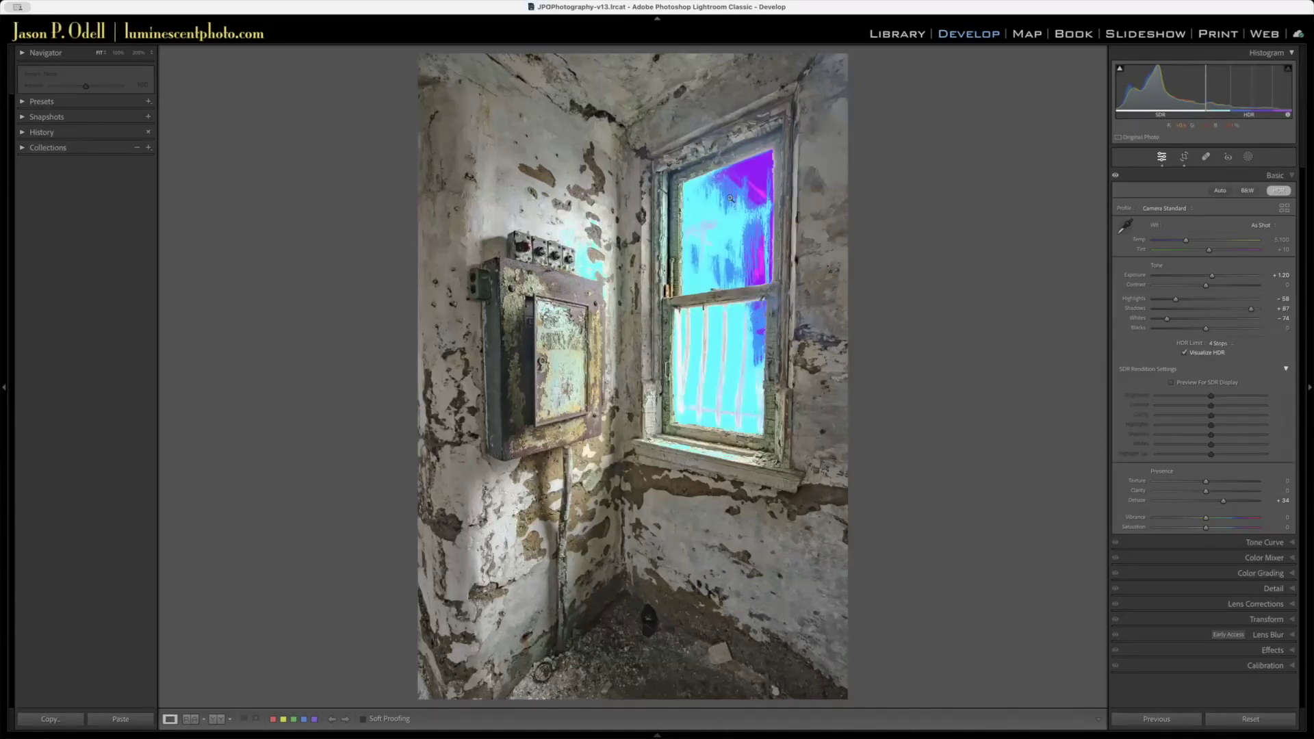
pyautogui.click(1186, 353)
pyautogui.click(1186, 354)
pyautogui.click(1202, 355)
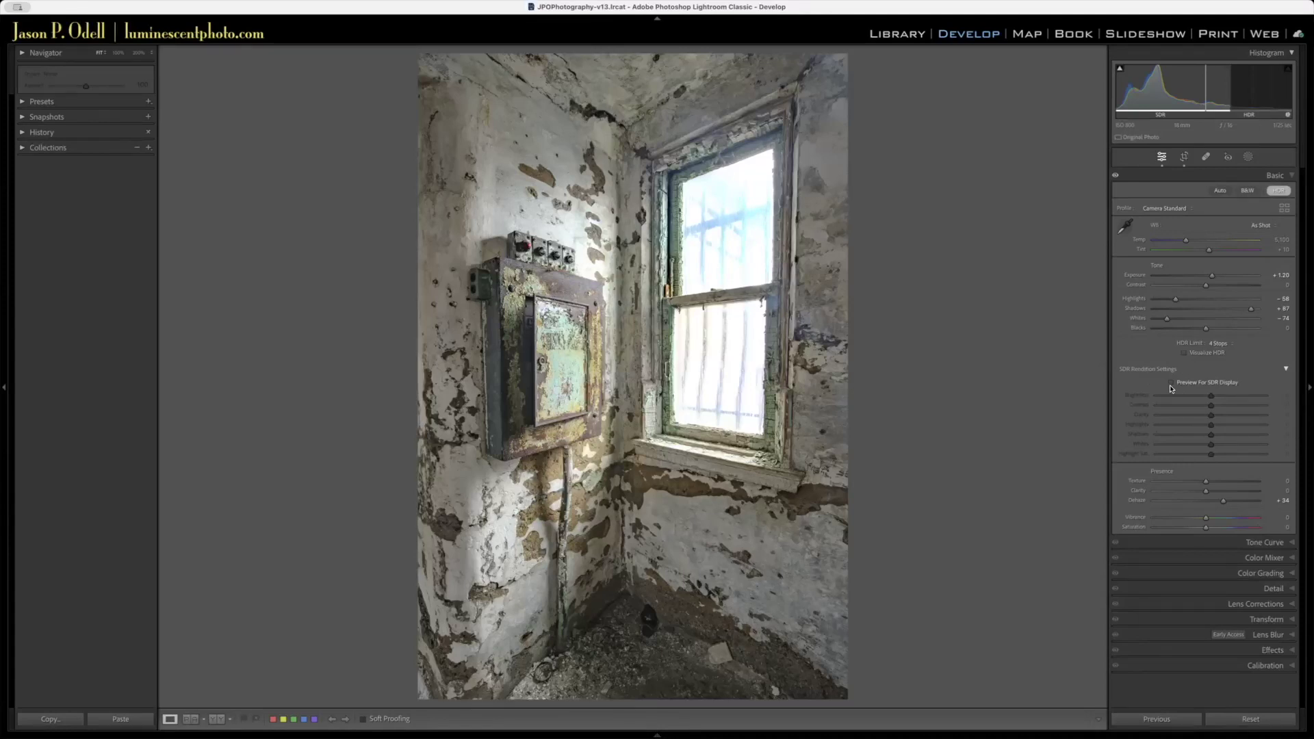
# - Preview the room photo for SDR display and set SDR Brightness to about +19, Contrast +24, Highlights +19 and Whites +73
pyautogui.click(1171, 385)
pyautogui.click(1172, 384)
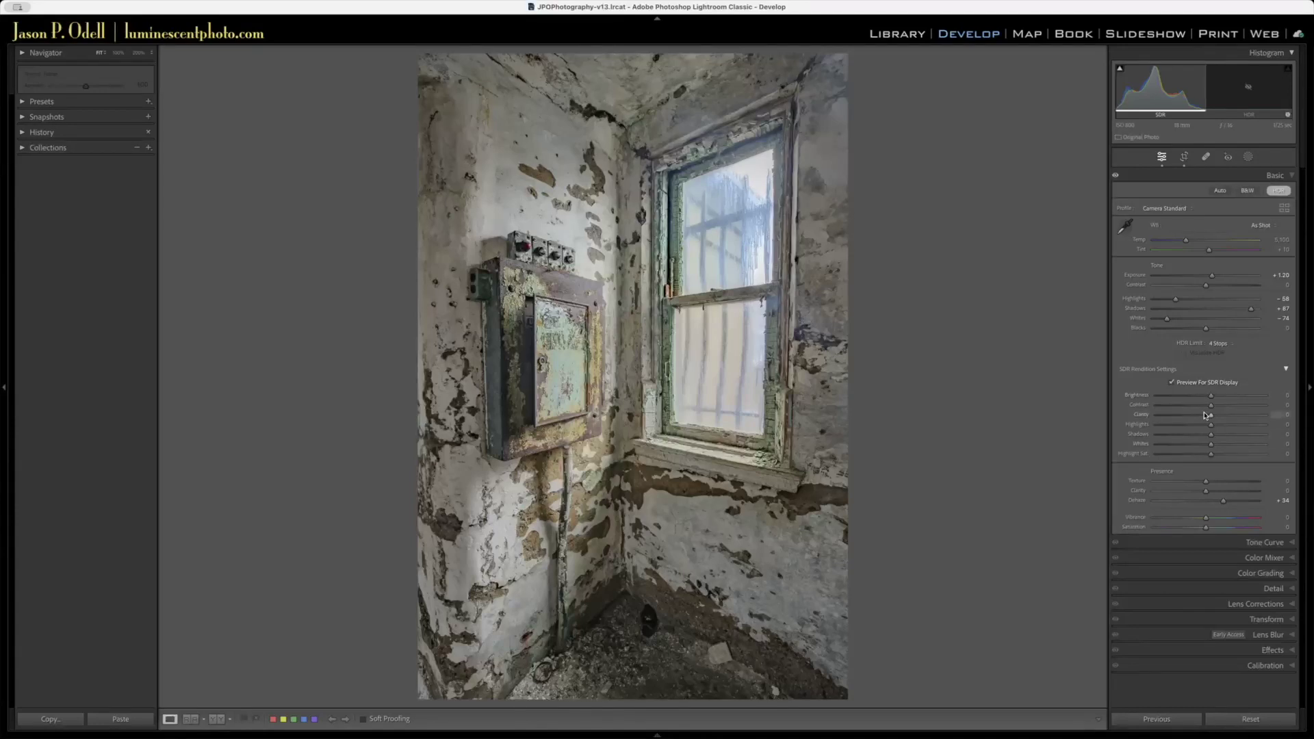
pyautogui.moveTo(1211, 405); pyautogui.dragTo(1221, 395)
pyautogui.moveTo(1212, 444)
pyautogui.mouseDown()
pyautogui.moveTo(1253, 445)
pyautogui.moveTo(1221, 424)
pyautogui.moveTo(1261, 425)
pyautogui.moveTo(1225, 429)
pyautogui.mouseUp()
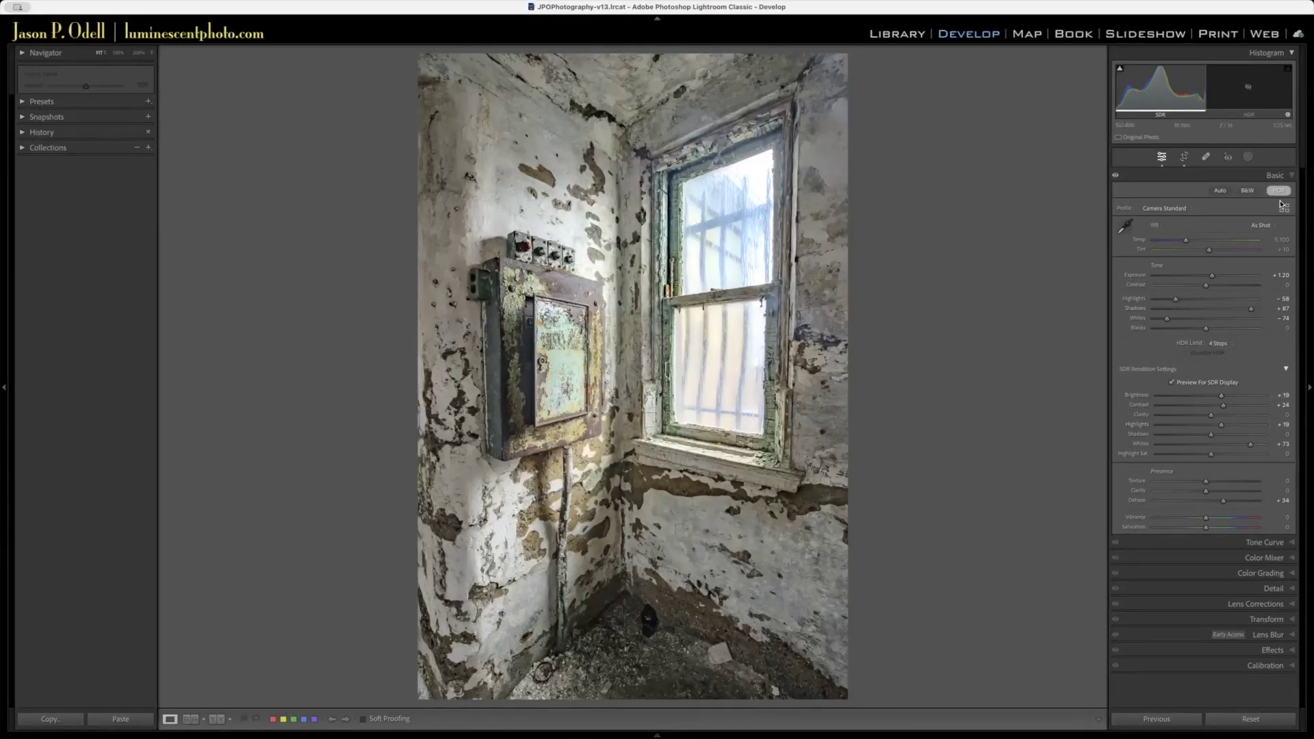
pyautogui.click(1221, 382)
# - Turn off HDR editing for the room photo and lower Exposure to about +0.58
pyautogui.click(1279, 192)
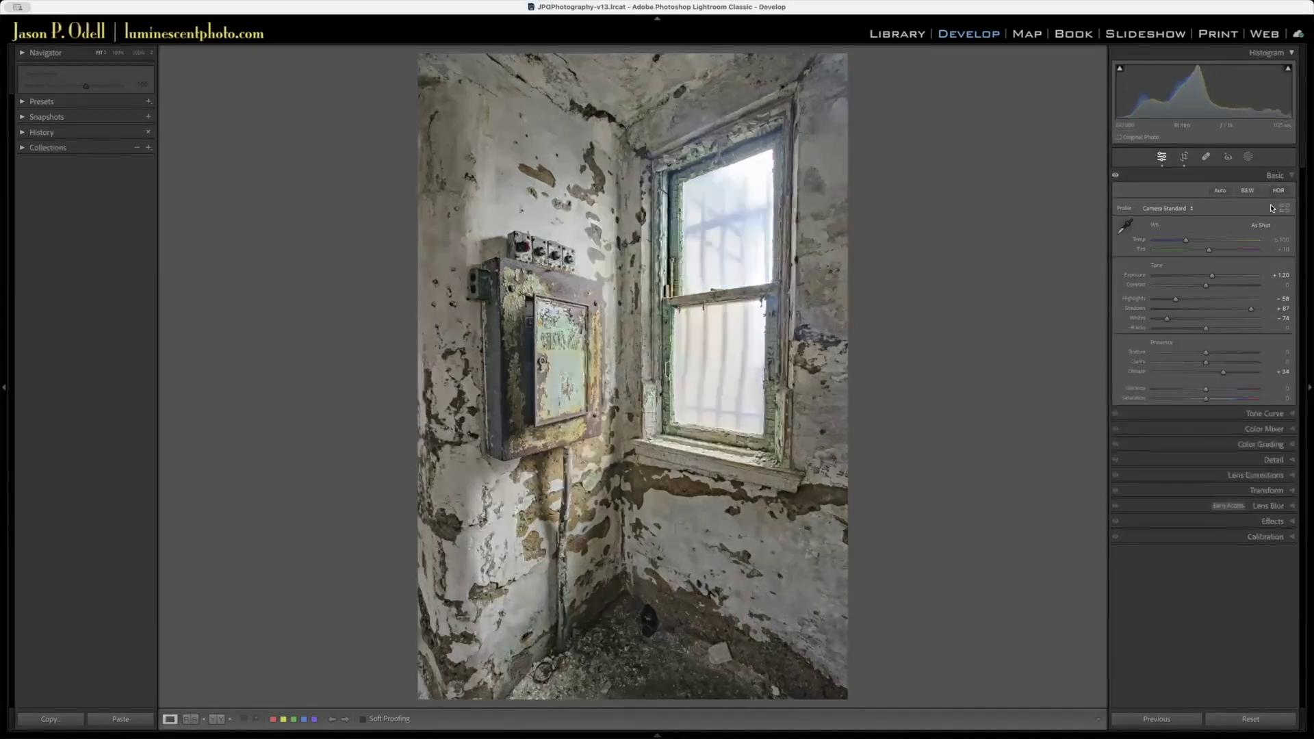
pyautogui.moveTo(1231, 93)
pyautogui.mouseDown()
pyautogui.moveTo(1164, 93)
pyautogui.moveTo(1215, 95)
pyautogui.mouseUp()
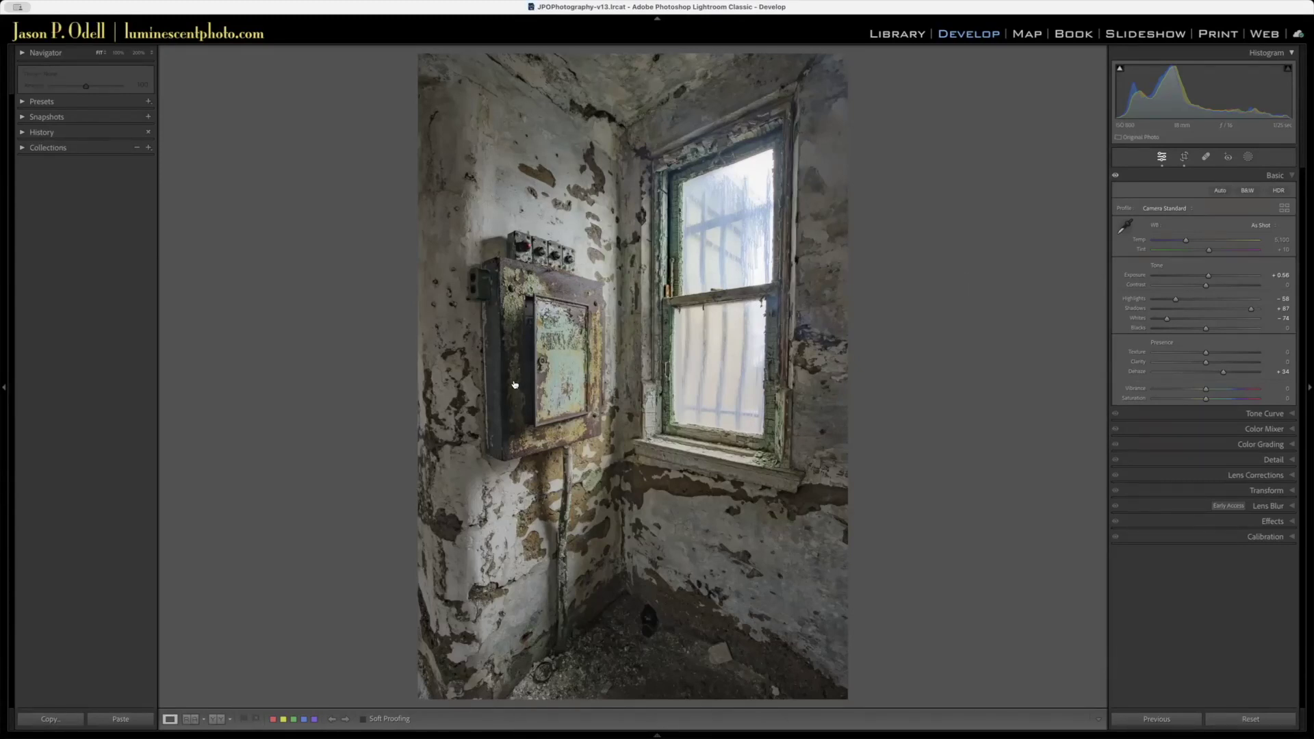
pyautogui.moveTo(532, 732)
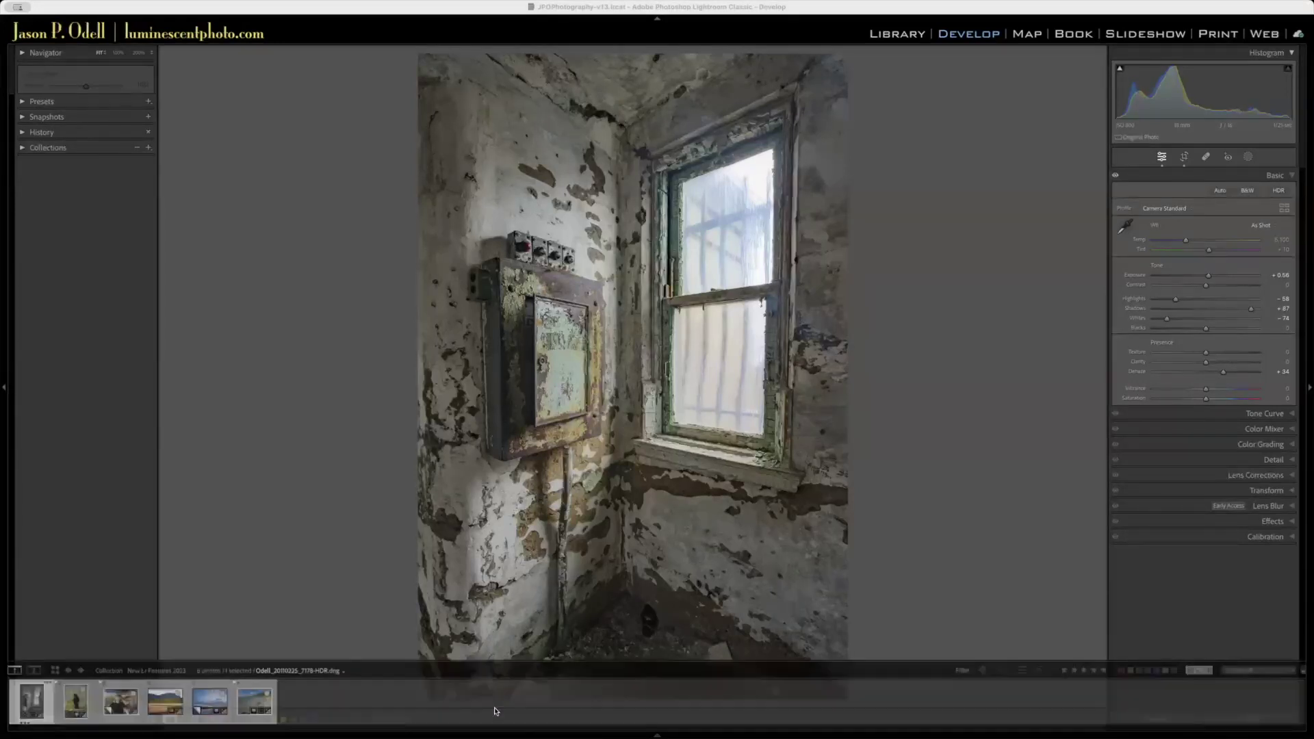